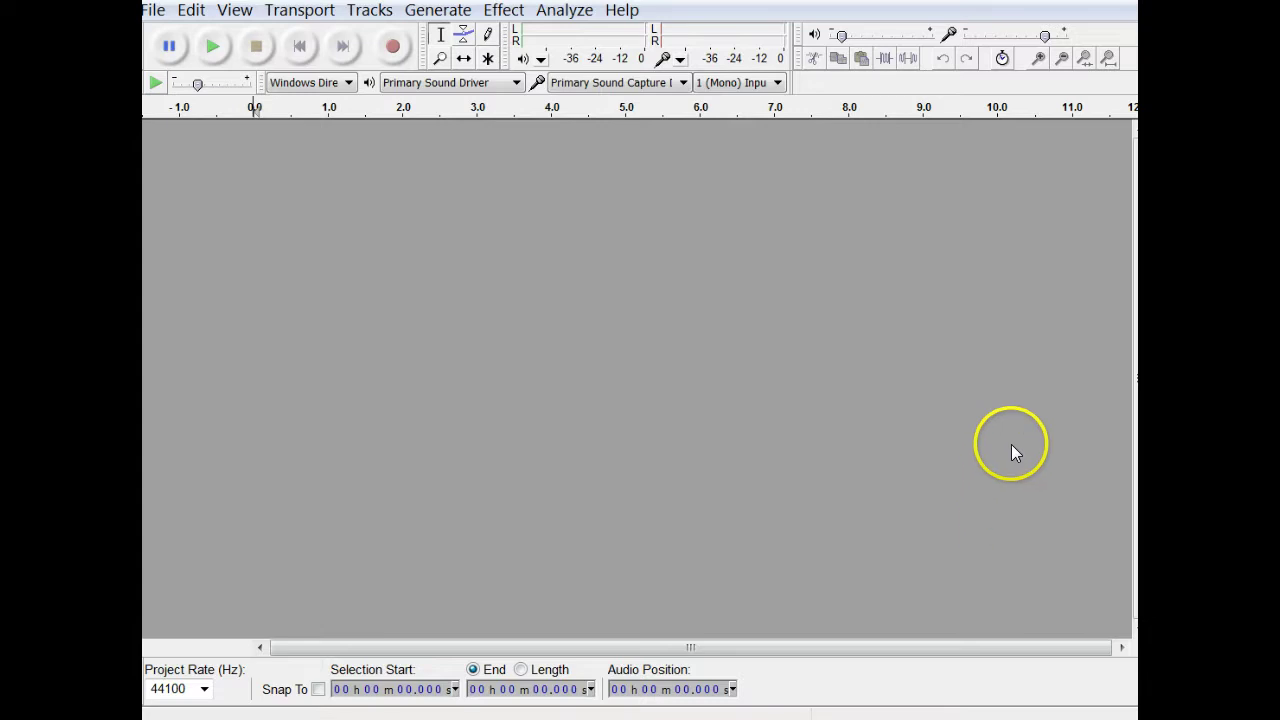
# Generate a 30-second 440 Hz sine tone at amplitude 0.8 into a new audio track
pyautogui.click(440, 10)
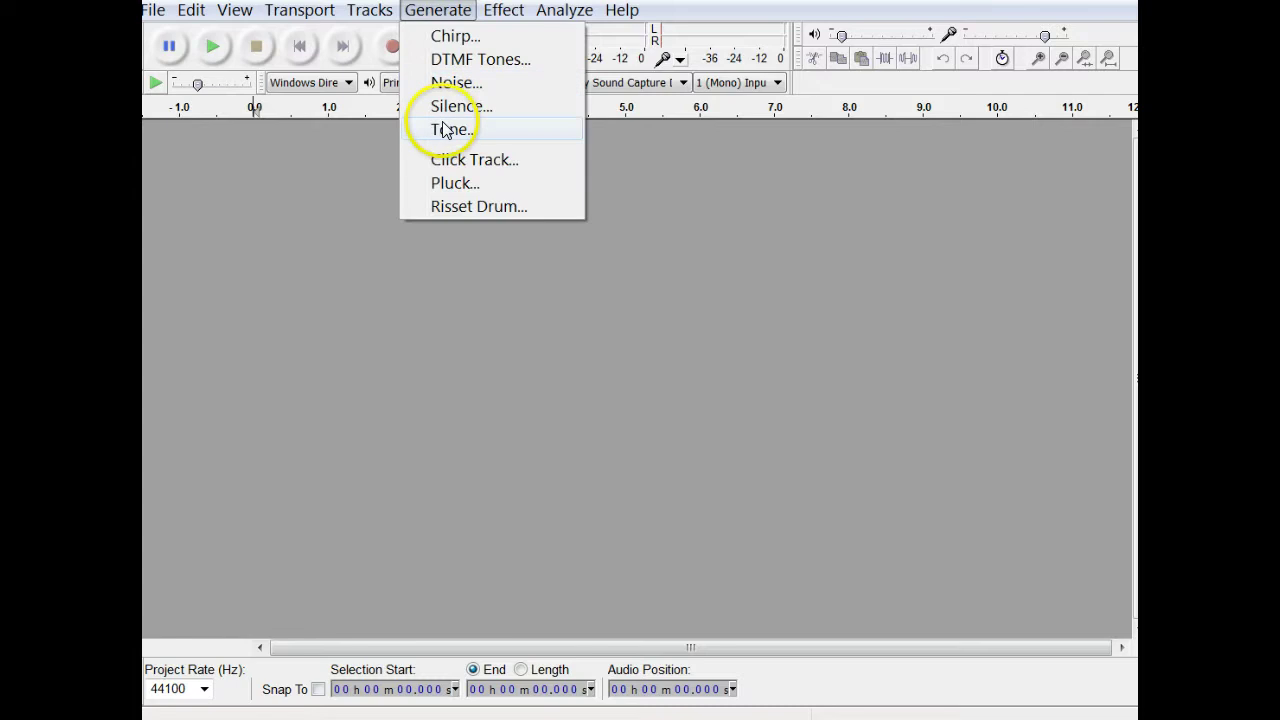
pyautogui.click(446, 131)
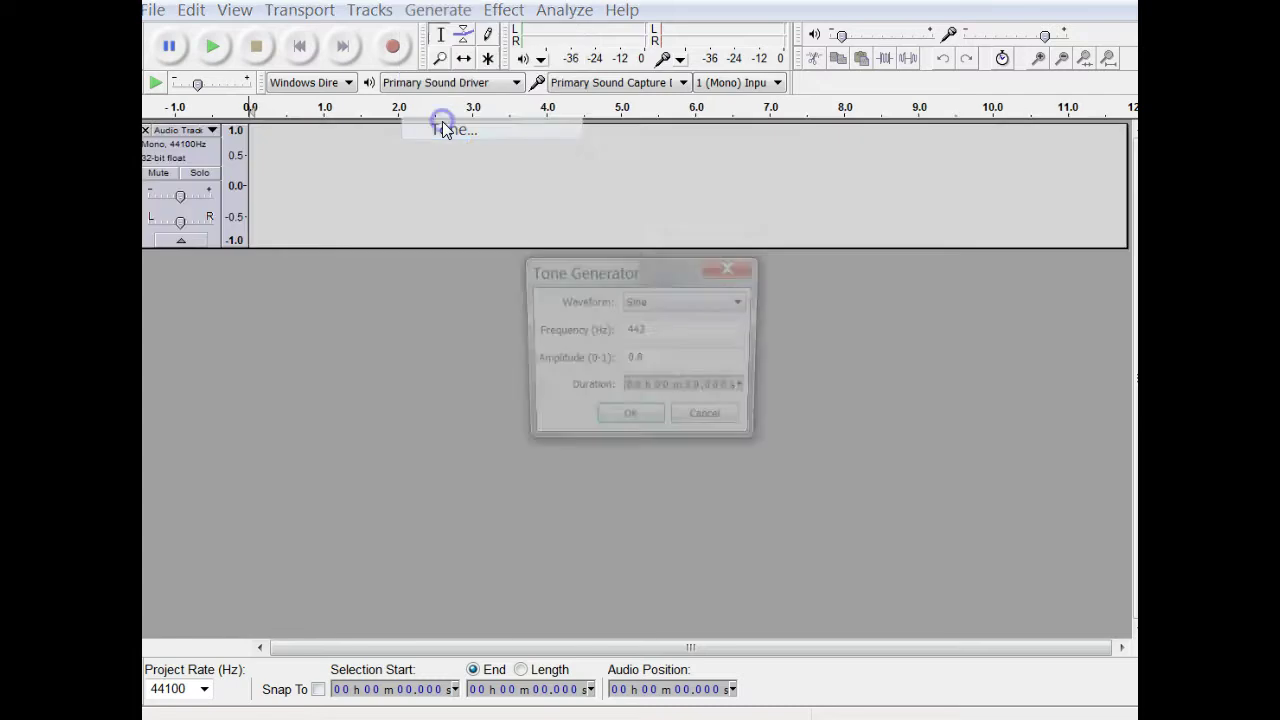
pyautogui.click(660, 331)
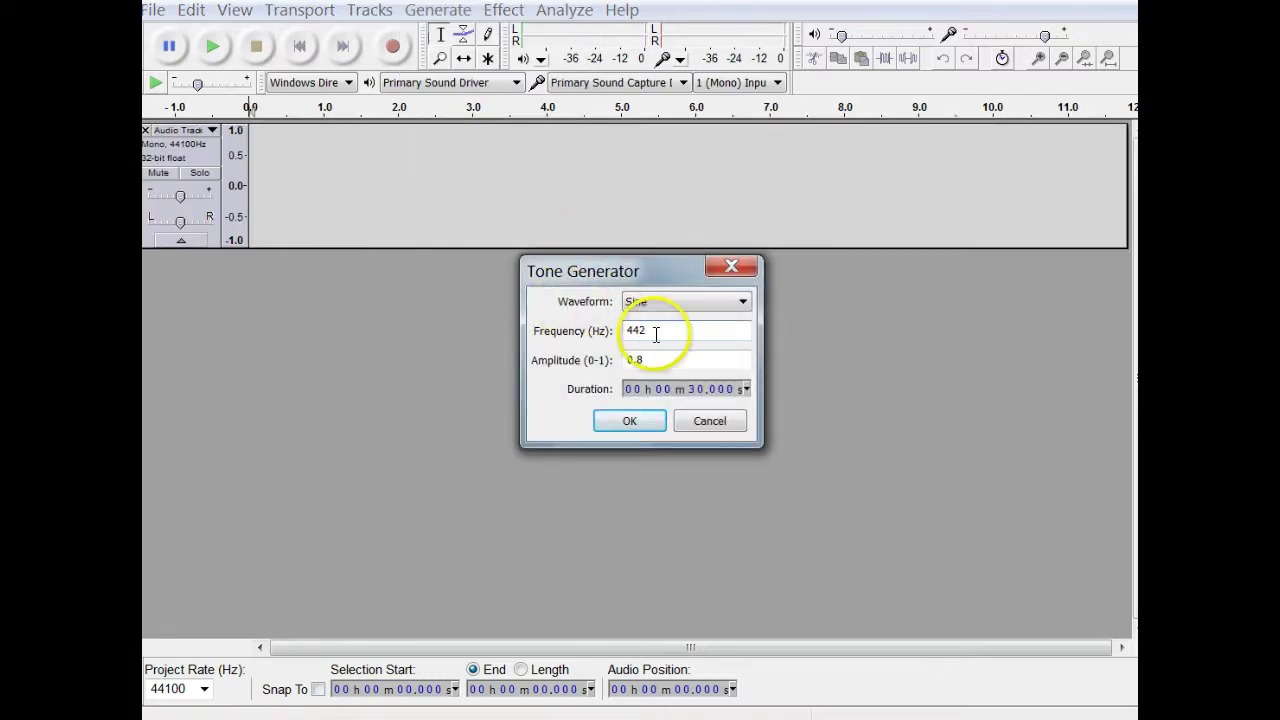
pyautogui.moveTo(663, 331); pyautogui.dragTo(589, 334)
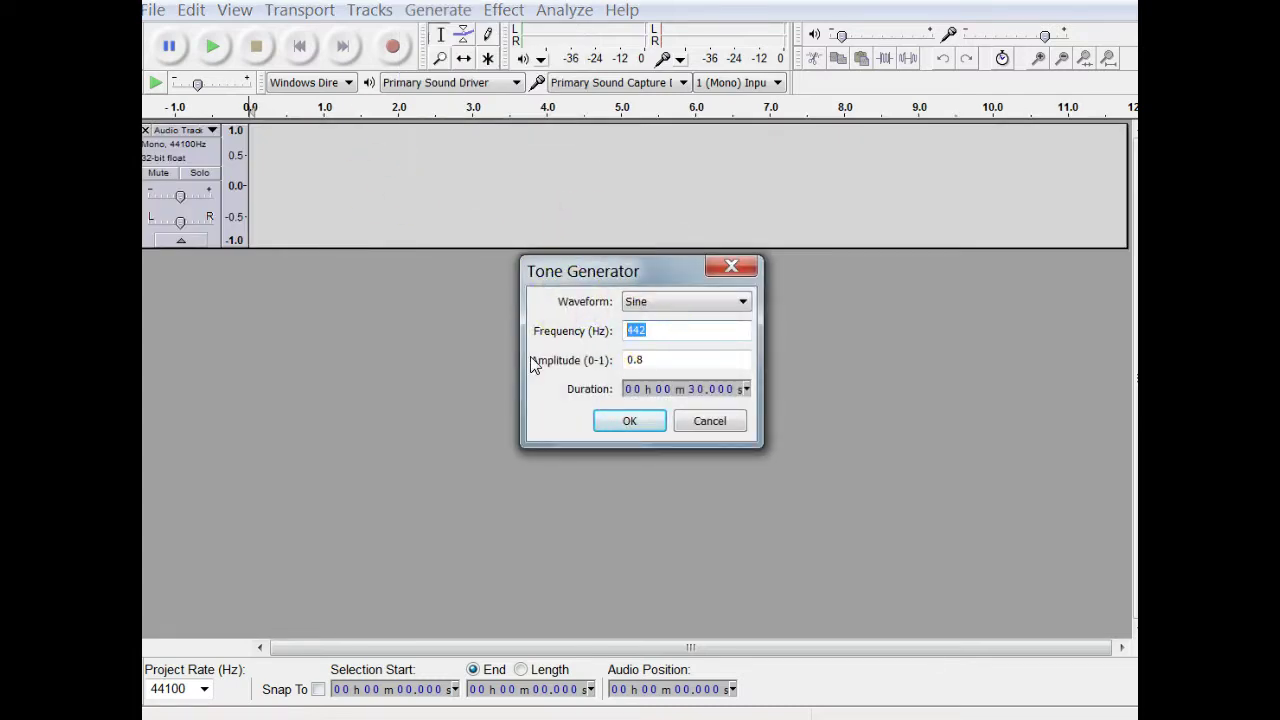
pyautogui.click(617, 420)
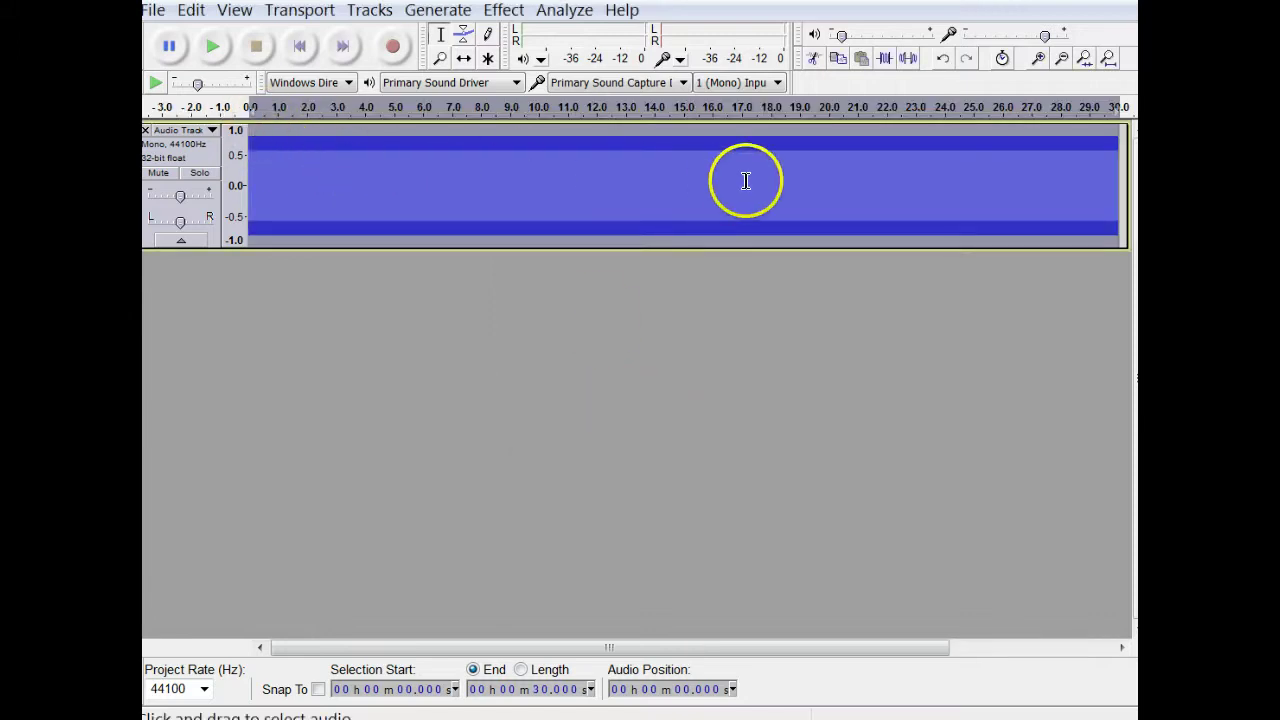
# Add a new empty audio track below the 440 Hz track
pyautogui.click(369, 10)
pyautogui.moveTo(606, 38)
pyautogui.click(772, 38)
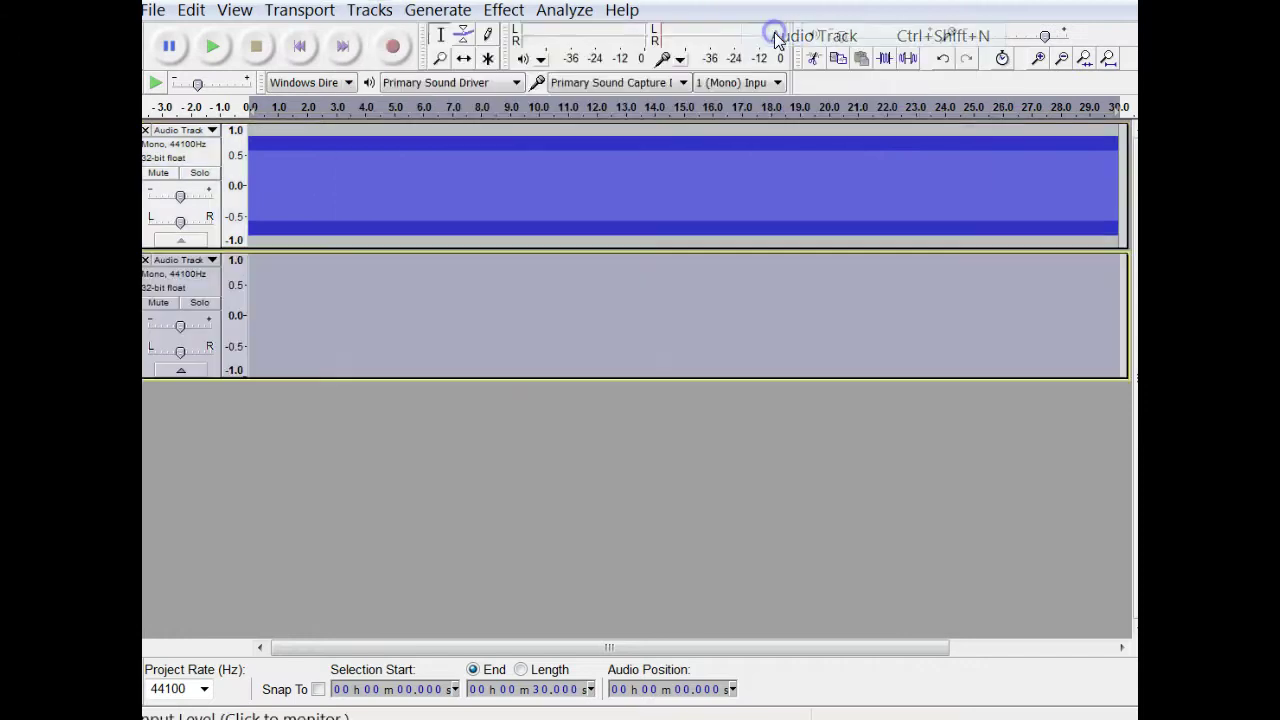
# Generate a 442 Hz sine tone, 30 seconds at 0.8 amplitude, in the second track
pyautogui.click(437, 10)
pyautogui.click(455, 130)
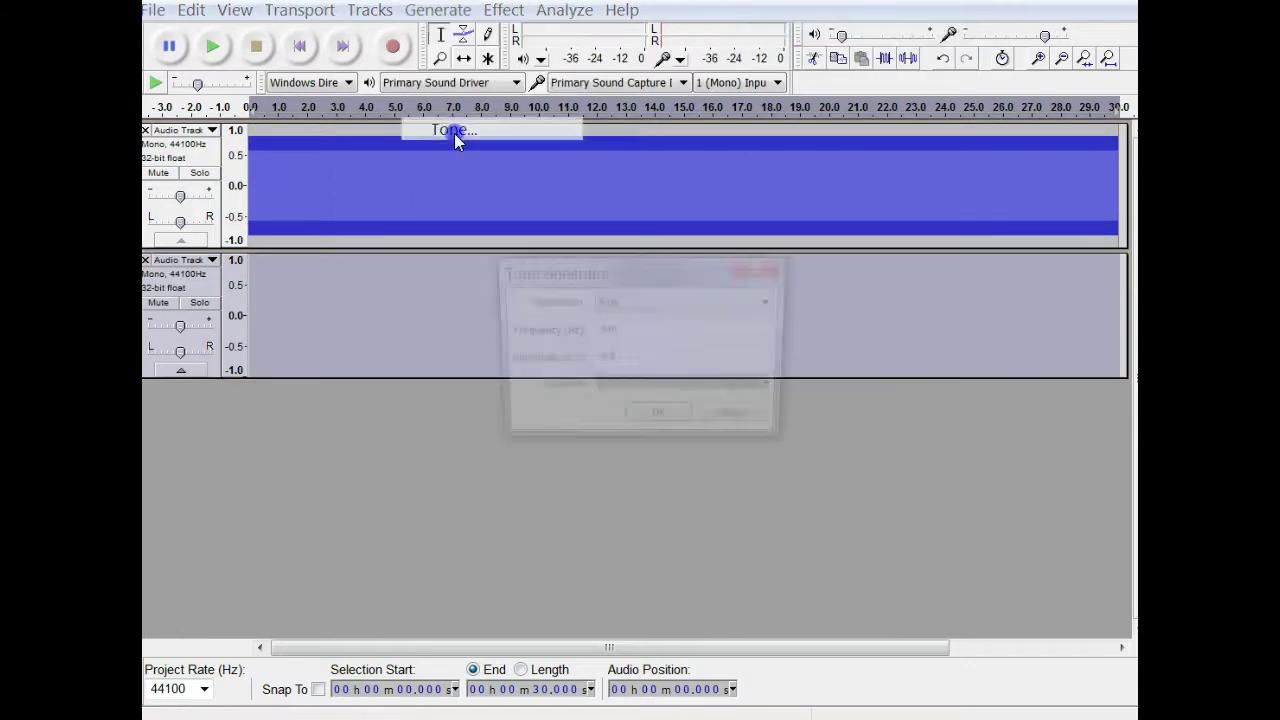
pyautogui.click(650, 332)
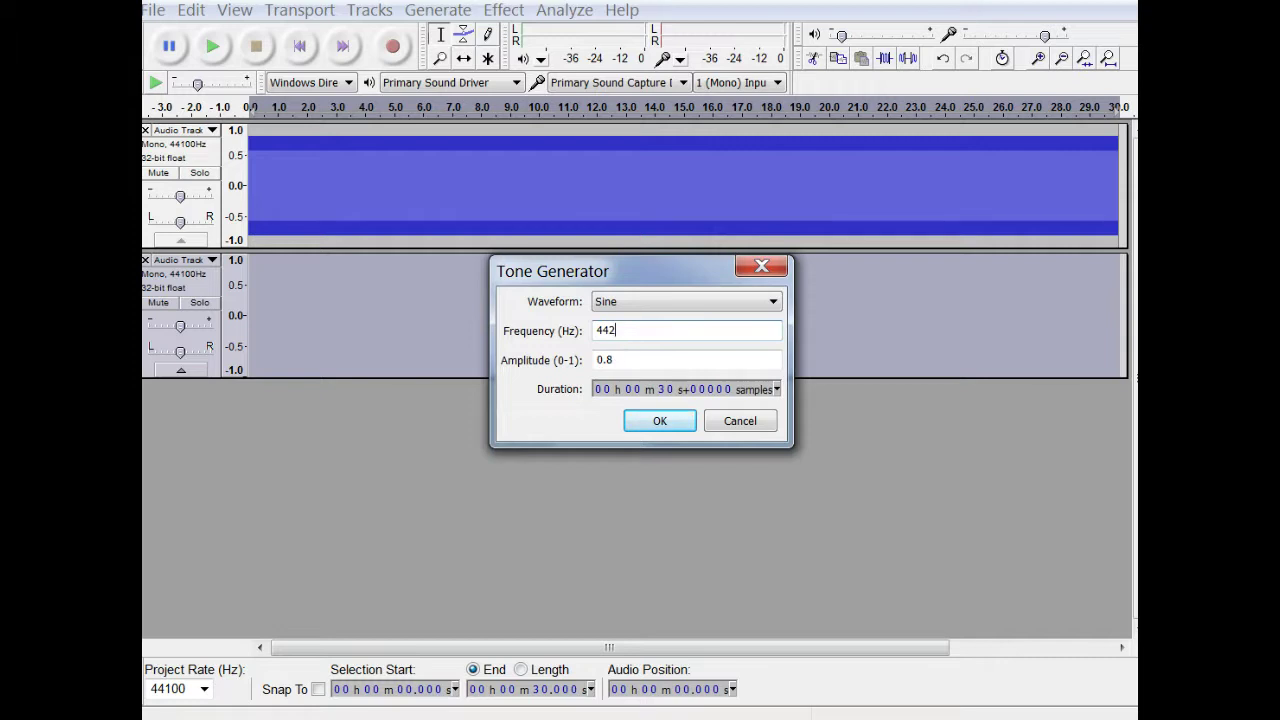
pyautogui.write('2')
pyautogui.click(650, 421)
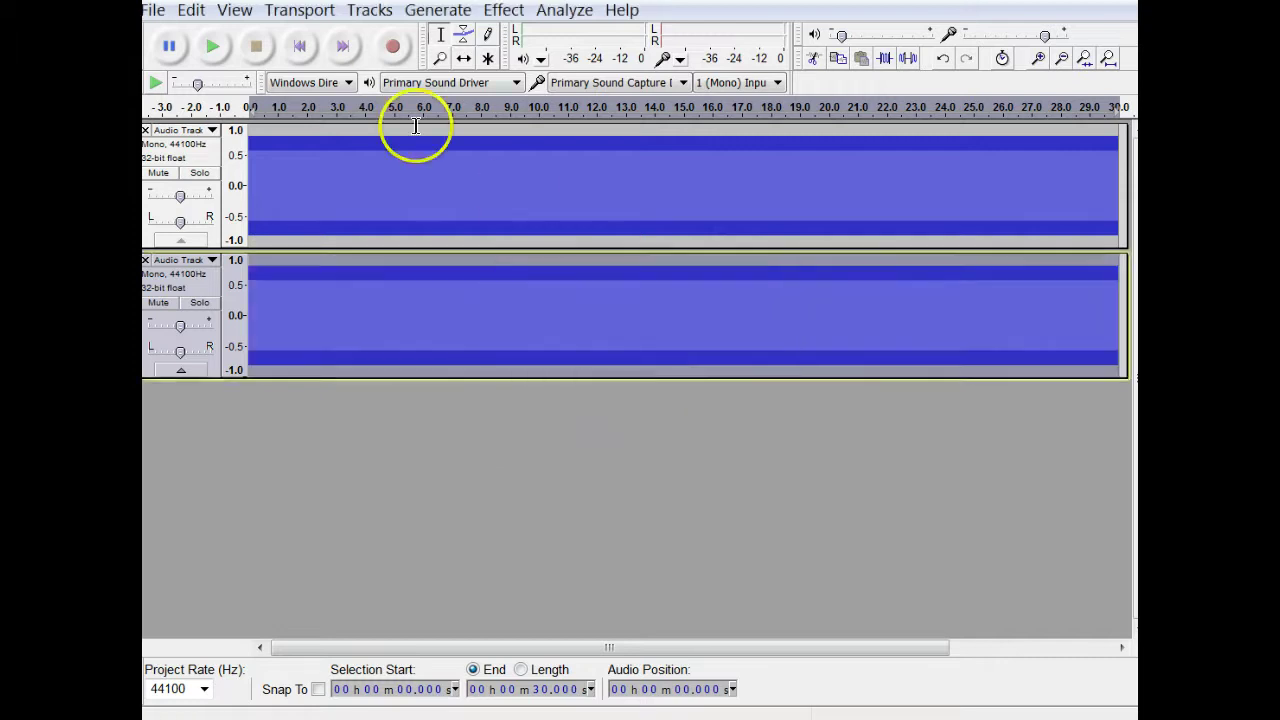
pyautogui.keyDown('ctrl'); pyautogui.scroll(7, 466, 268); pyautogui.keyUp('ctrl')
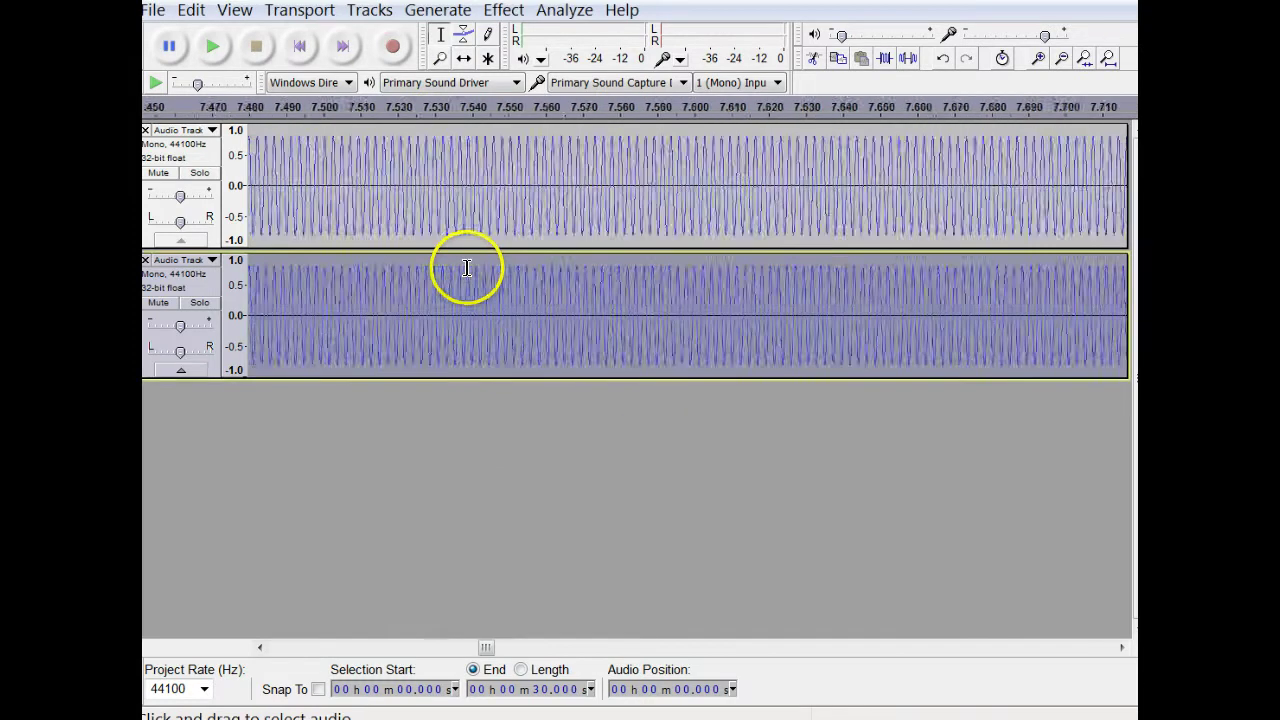
pyautogui.keyDown('ctrl'); pyautogui.scroll(4, 466, 268); pyautogui.keyUp('ctrl')
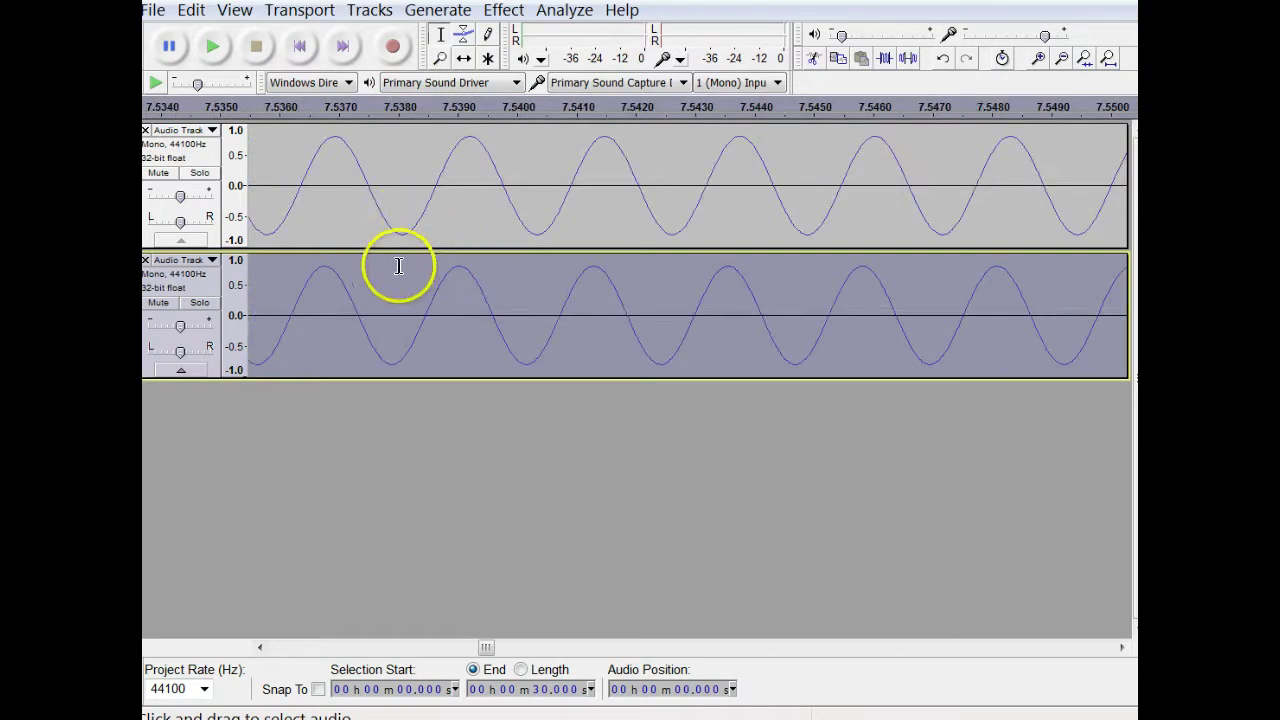
pyautogui.keyDown('ctrl'); pyautogui.scroll(-9, 430, 250); pyautogui.keyUp('ctrl')
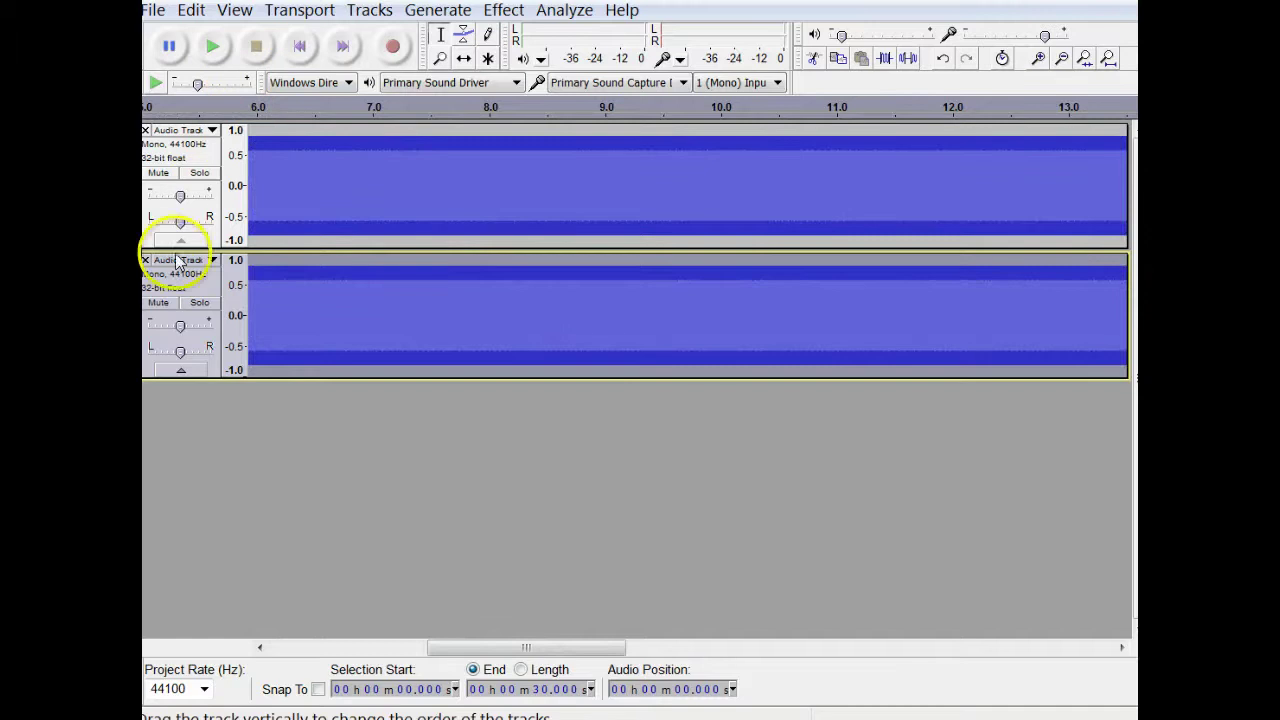
# Mute the 442 Hz track and play the 440 Hz tone alone, replaying it from the start
pyautogui.click(158, 302)
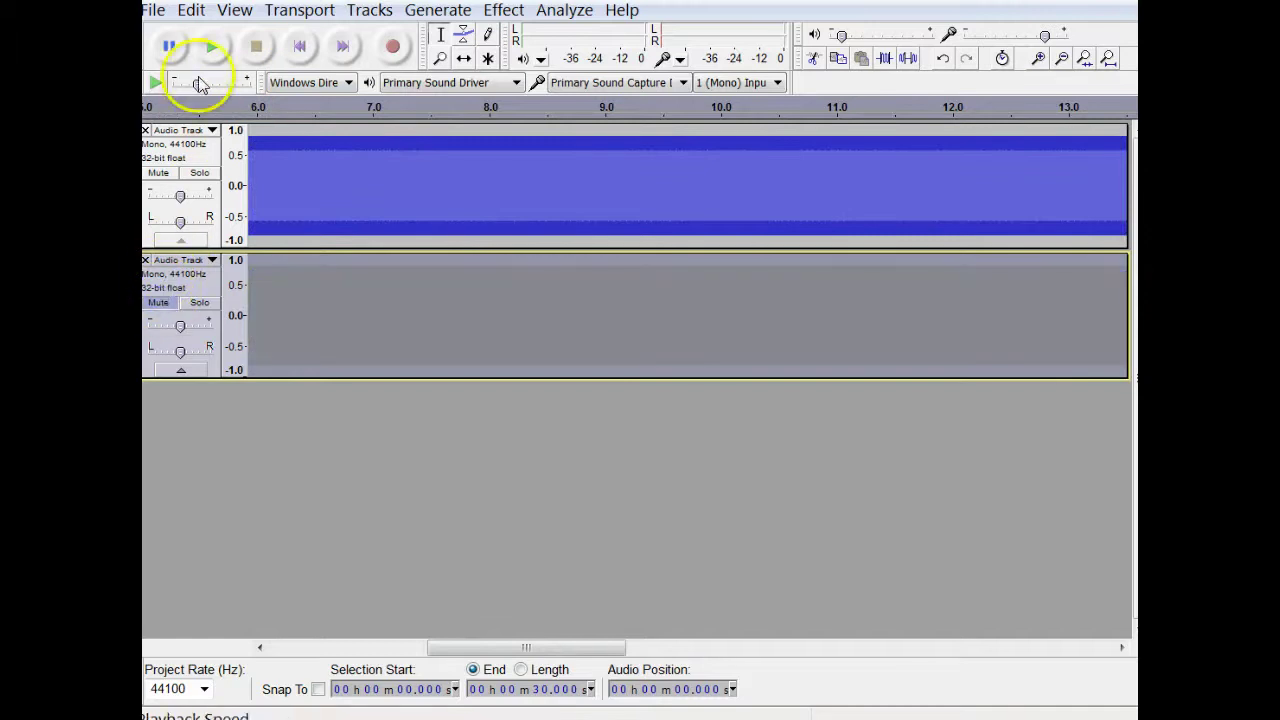
pyautogui.click(212, 50)
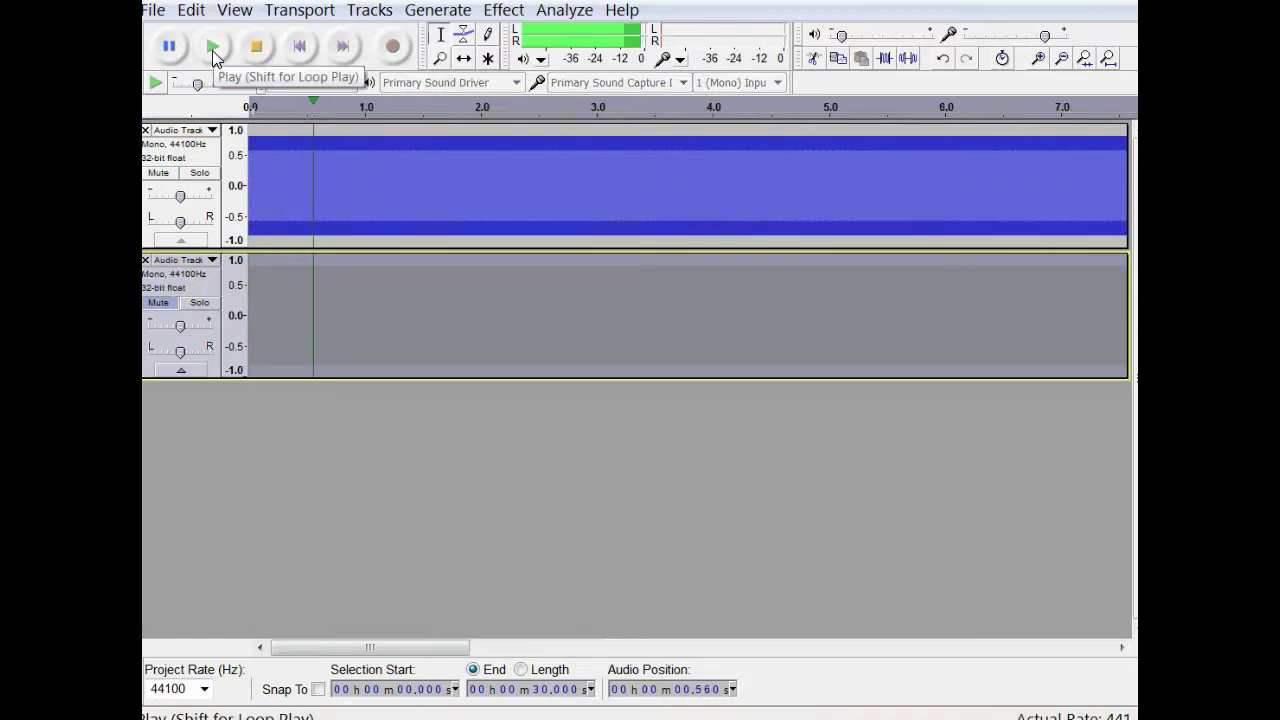
pyautogui.click(266, 47)
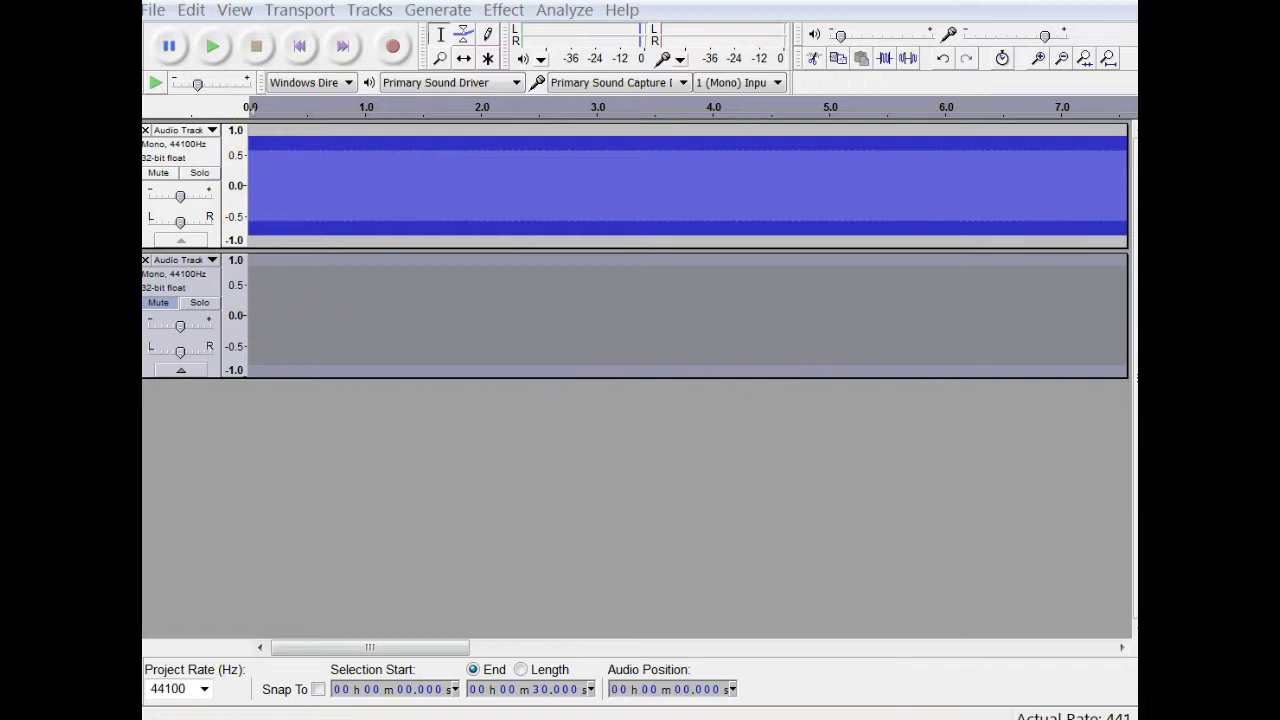
pyautogui.click(300, 46)
pyautogui.click(216, 54)
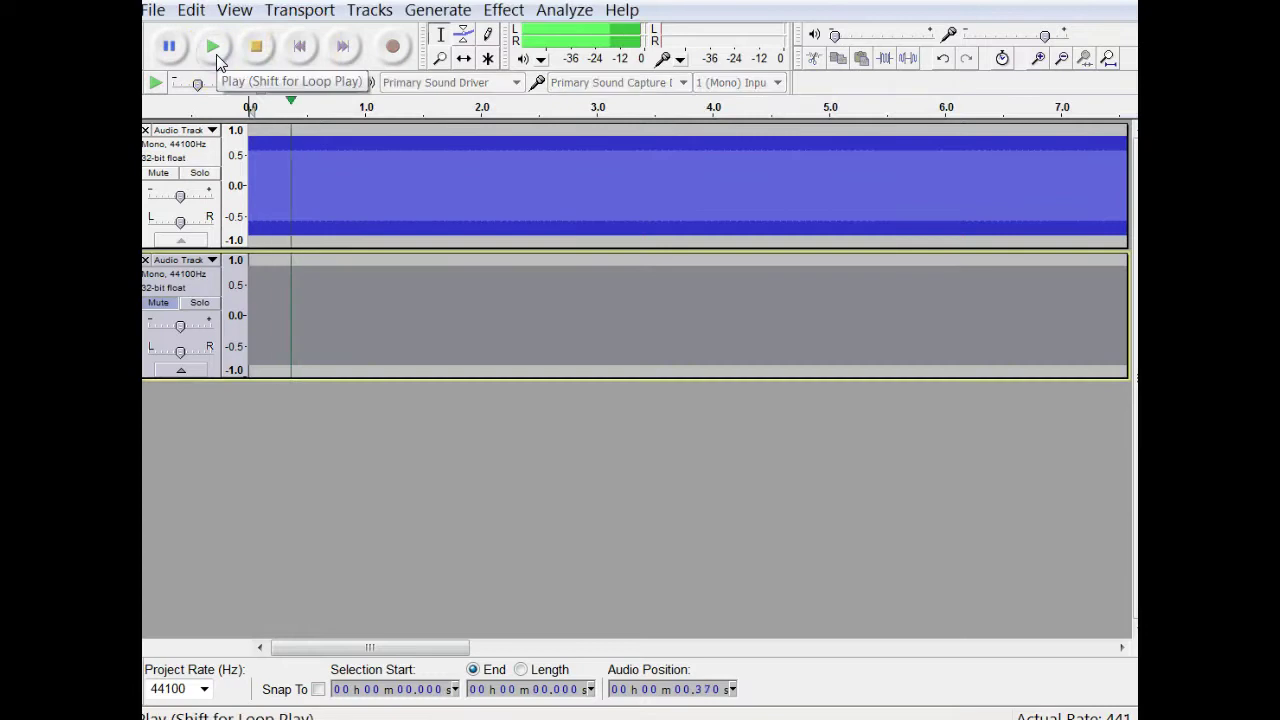
pyautogui.click(254, 47)
# Mute the 440 Hz track, unmute the 442 Hz track, and play the 442 Hz tone alone
pyautogui.click(158, 172)
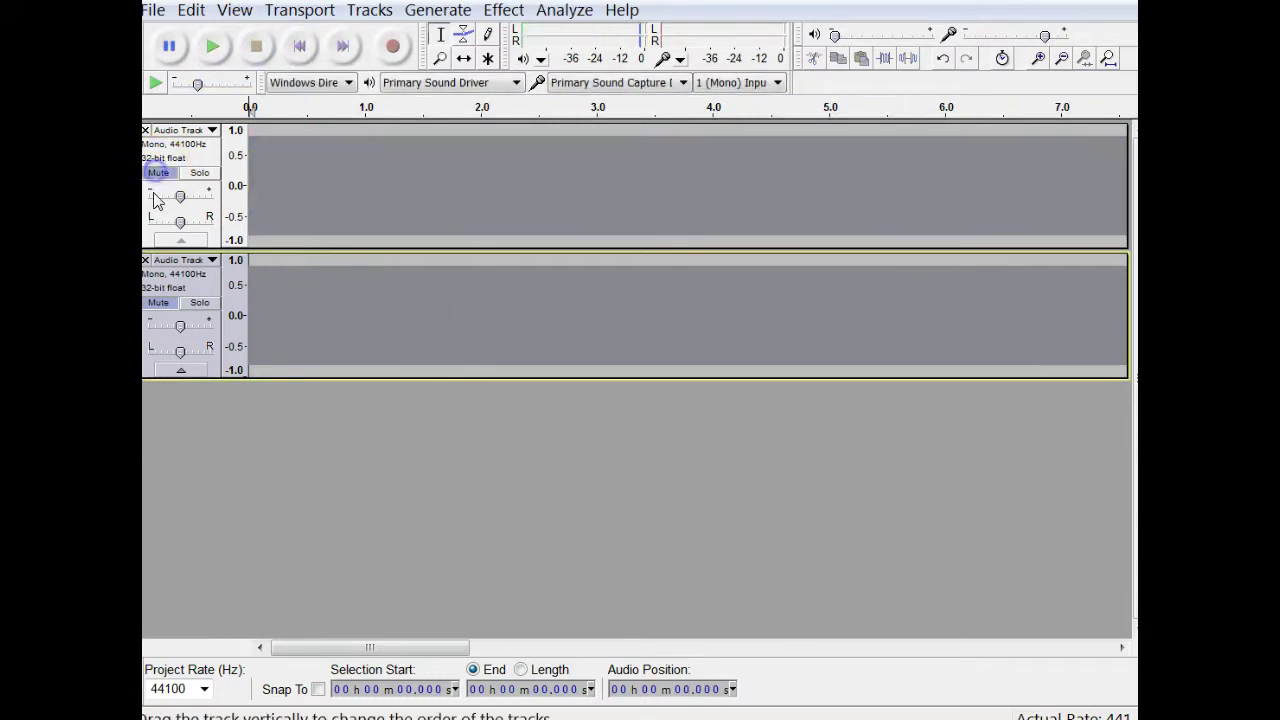
pyautogui.click(160, 302)
pyautogui.click(211, 48)
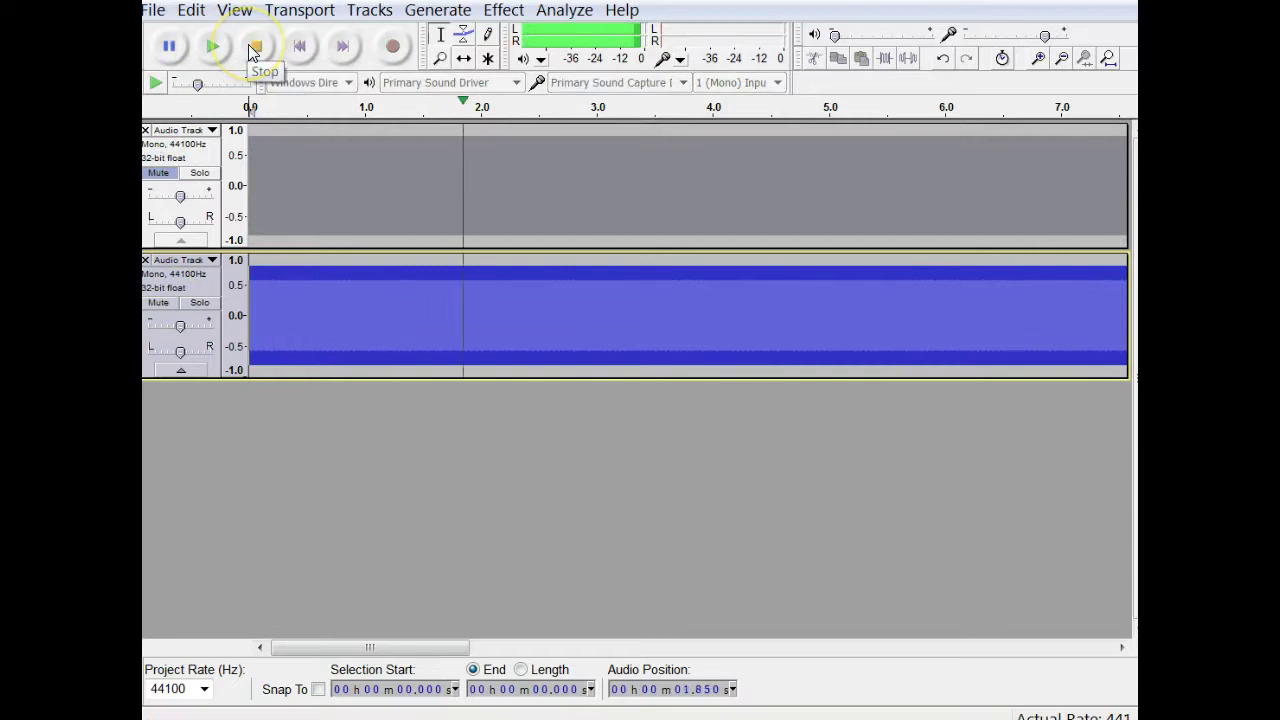
pyautogui.click(252, 47)
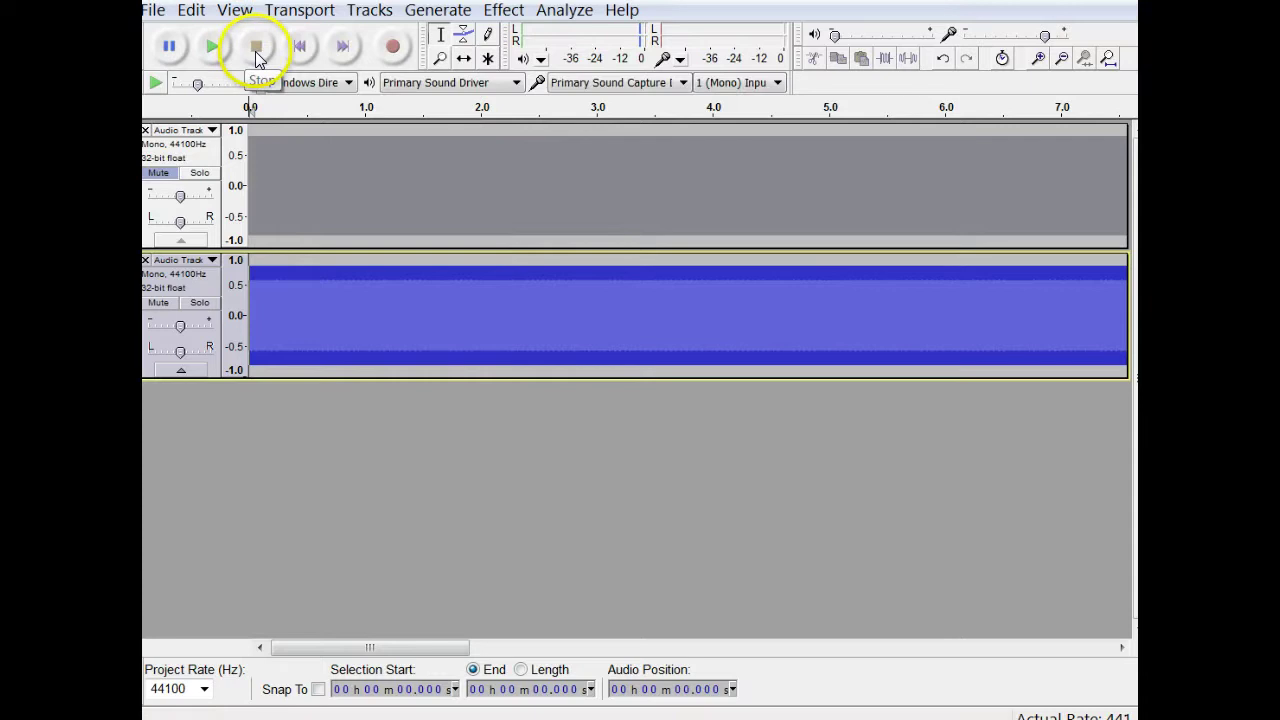
# Unmute the 440 Hz track and play both tones together twice, stopping each time
pyautogui.click(166, 176)
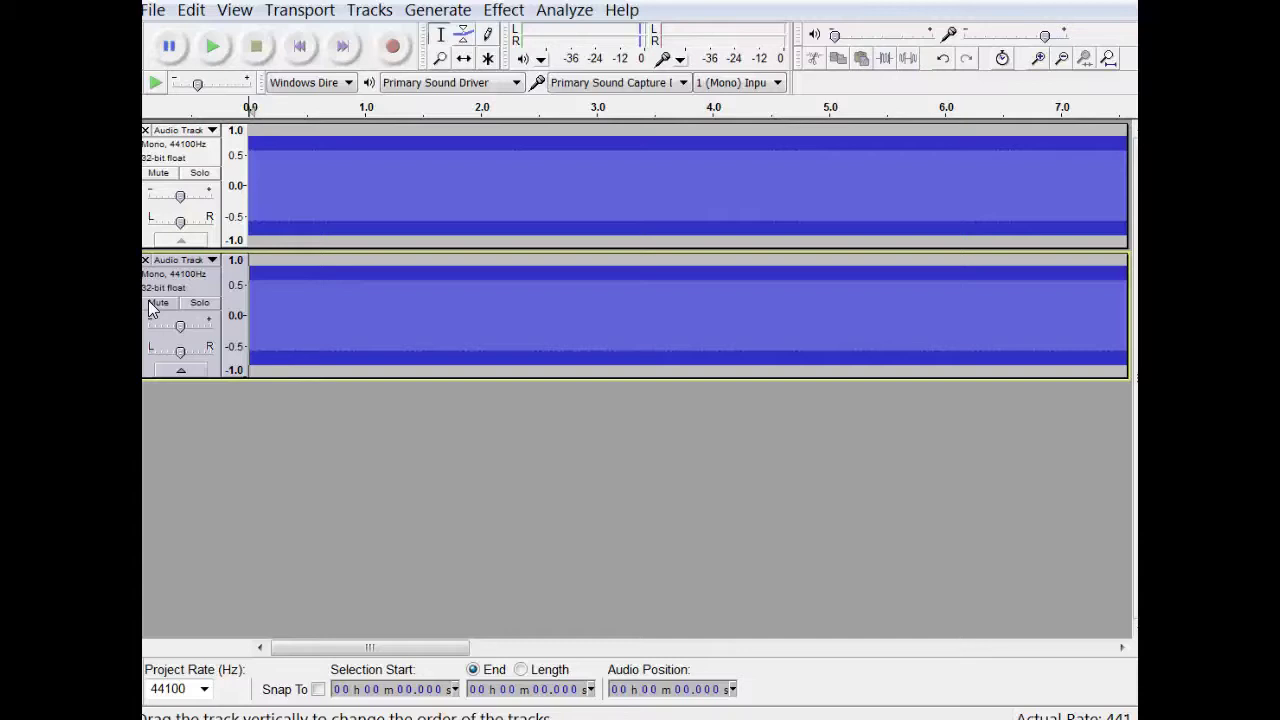
pyautogui.click(217, 55)
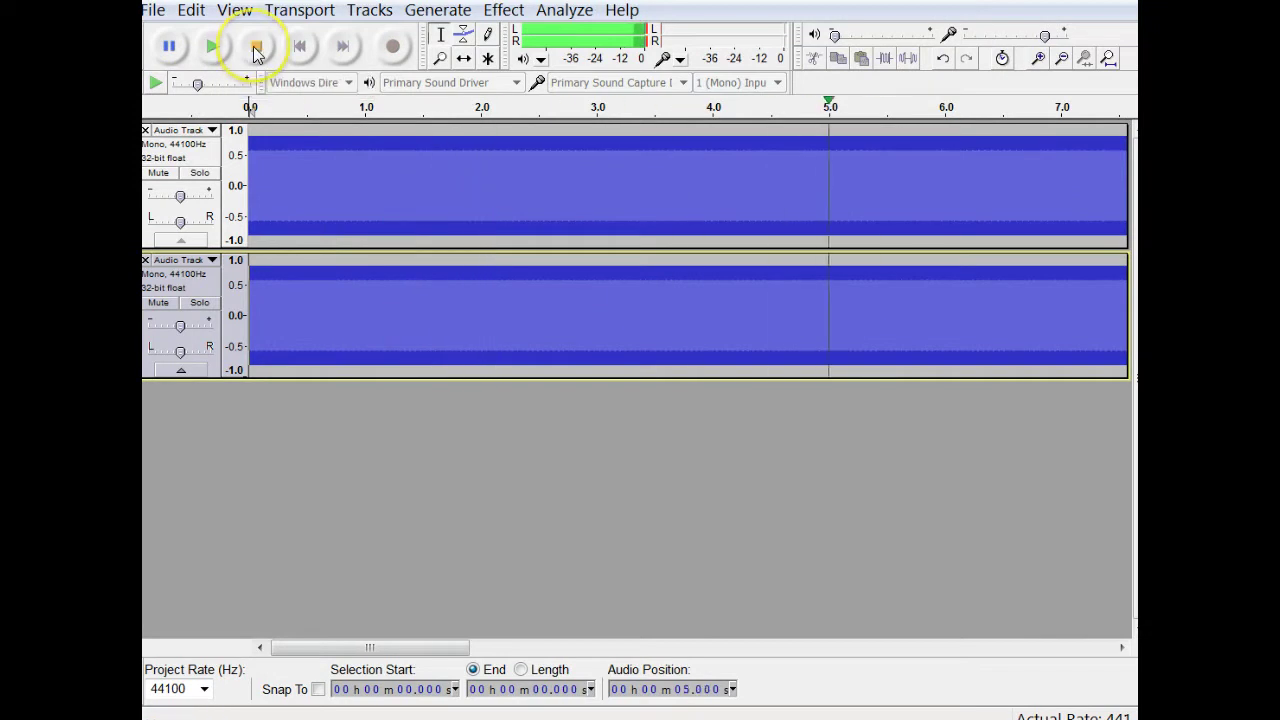
pyautogui.click(257, 49)
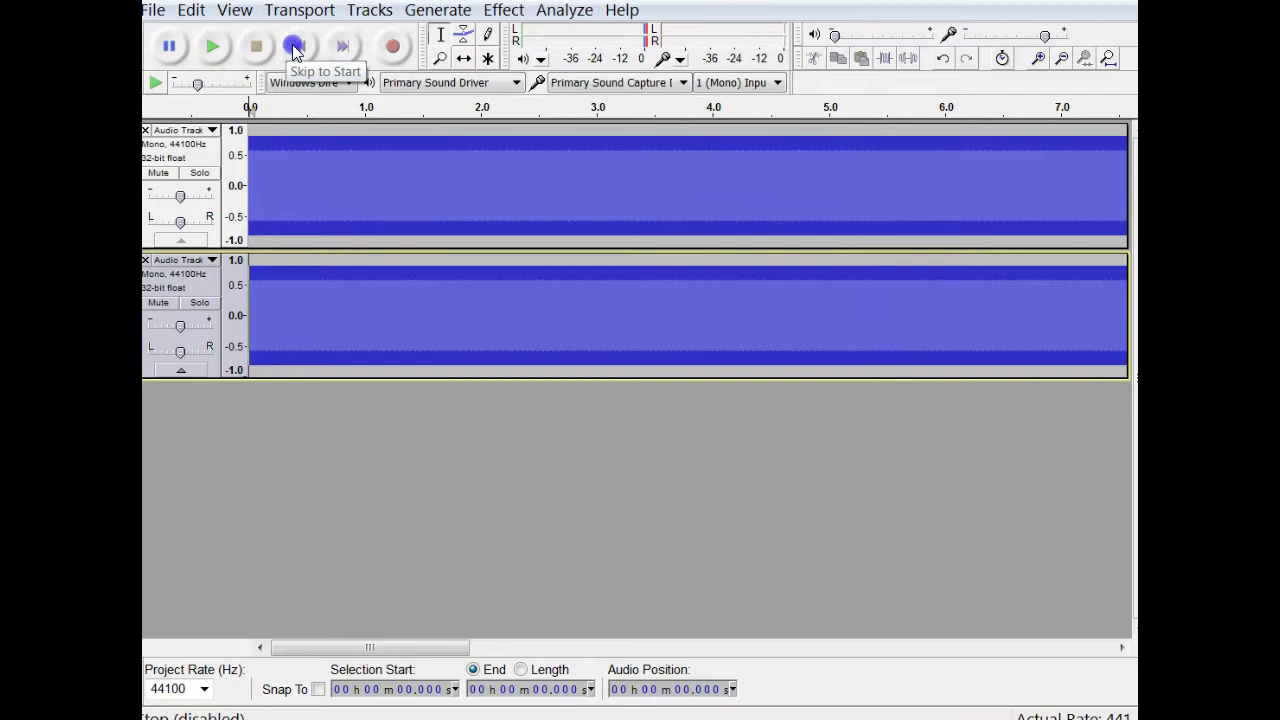
pyautogui.click(216, 49)
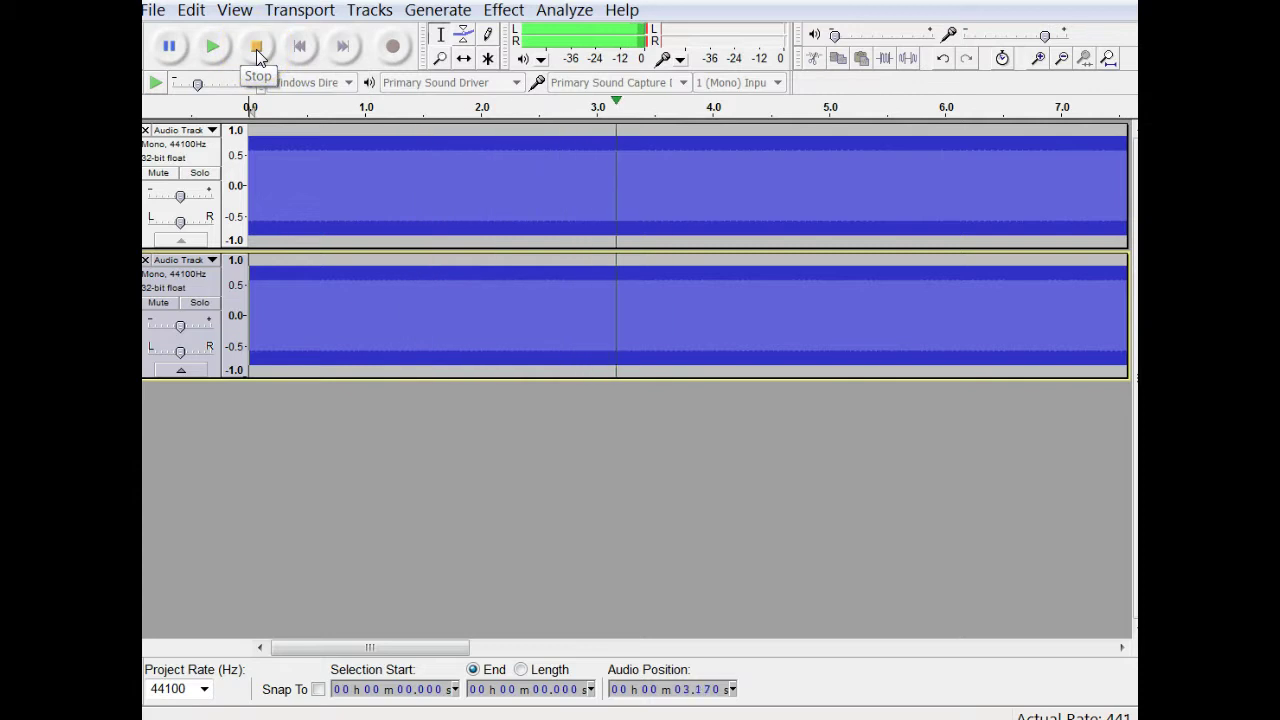
pyautogui.click(257, 49)
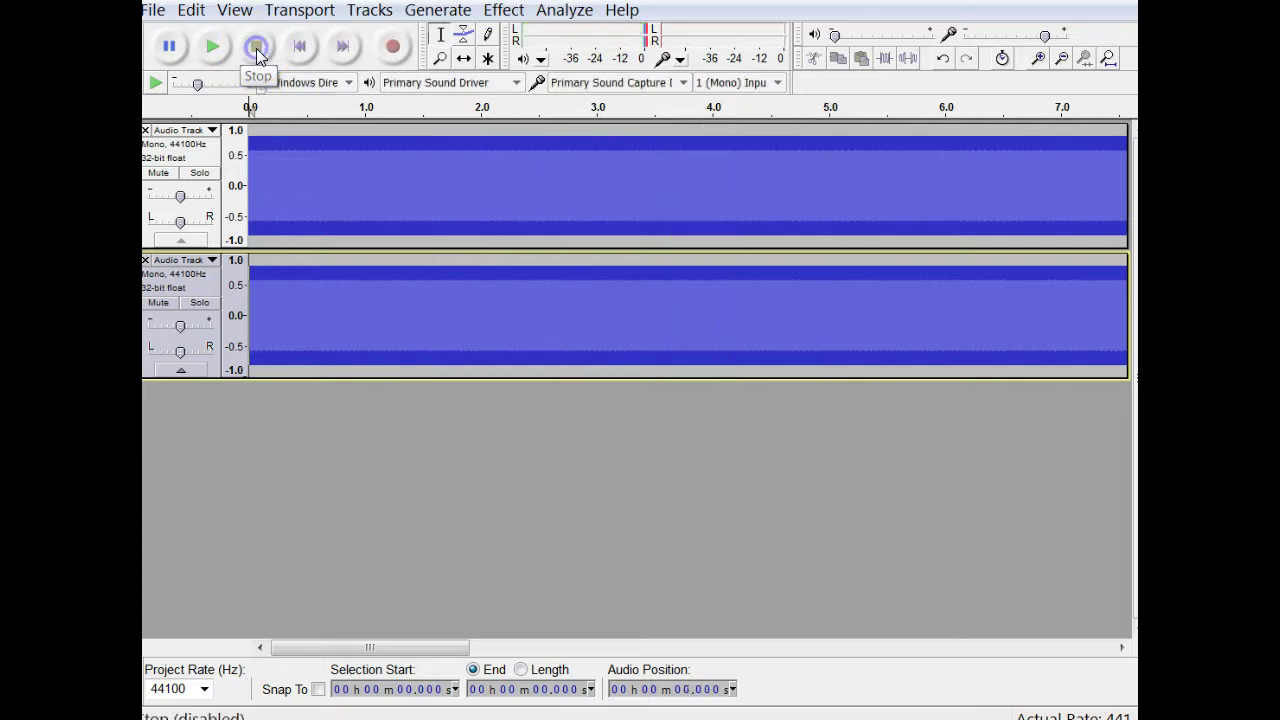
# Select all audio in both tone tracks via Edit > Select > All
pyautogui.click(198, 14)
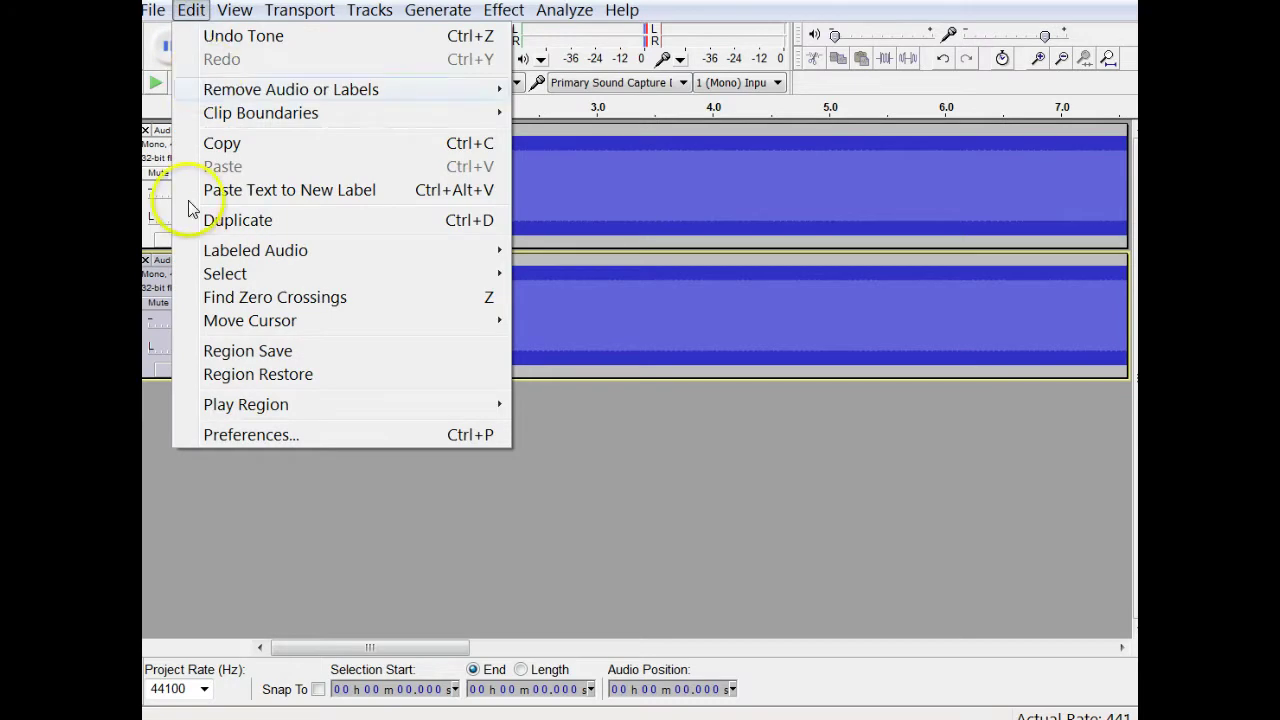
pyautogui.moveTo(403, 278)
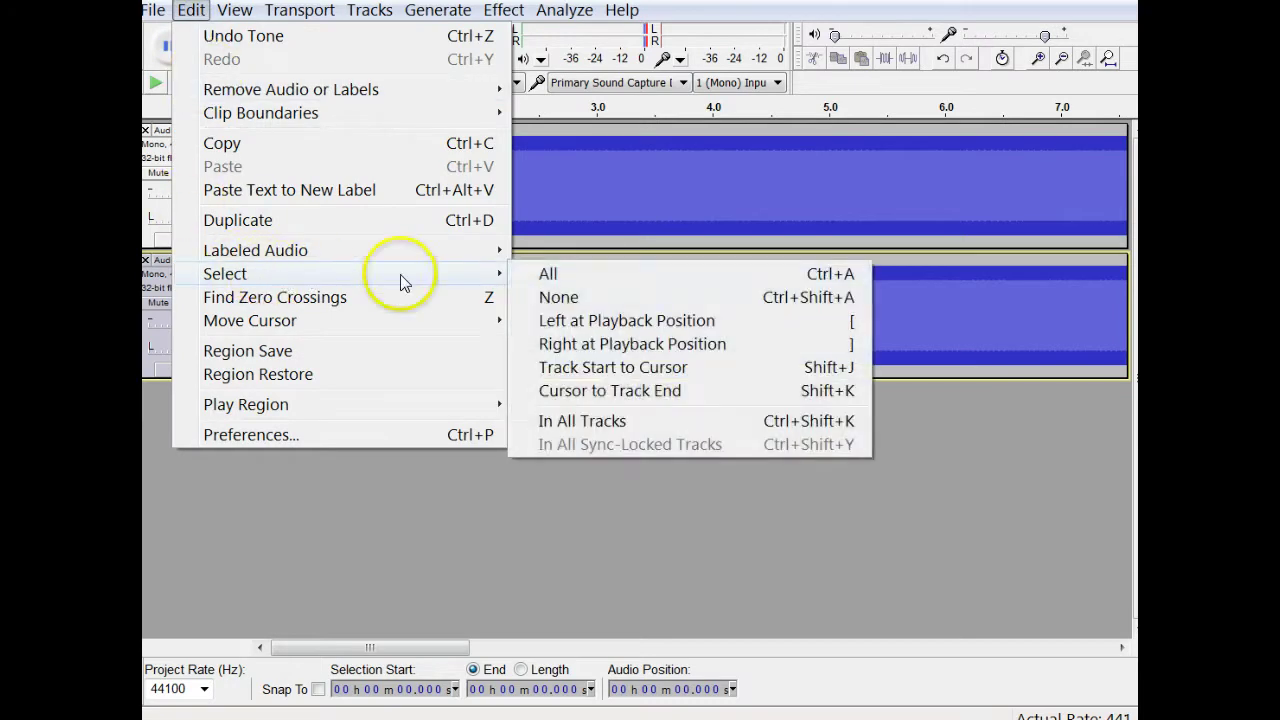
pyautogui.click(549, 274)
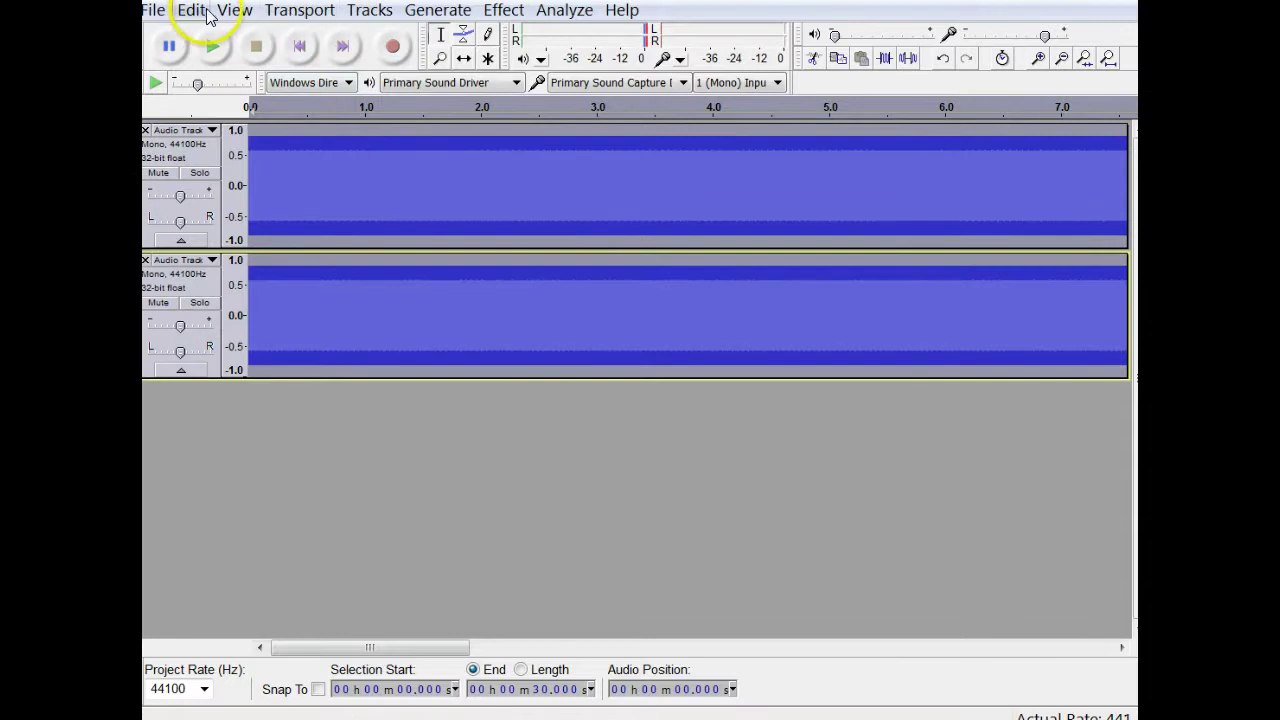
# Merge the two tone tracks into a single track with Tracks > Mix and Render
pyautogui.click(208, 12)
pyautogui.click(368, 12)
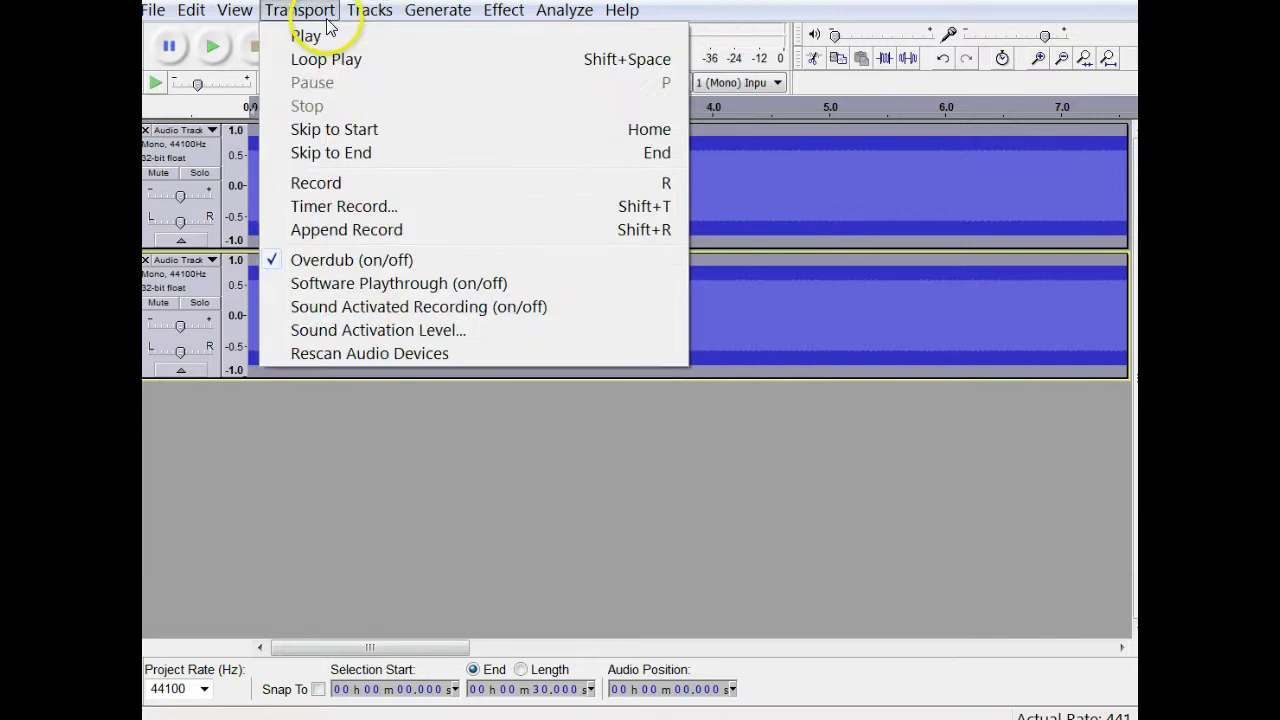
pyautogui.moveTo(221, 12)
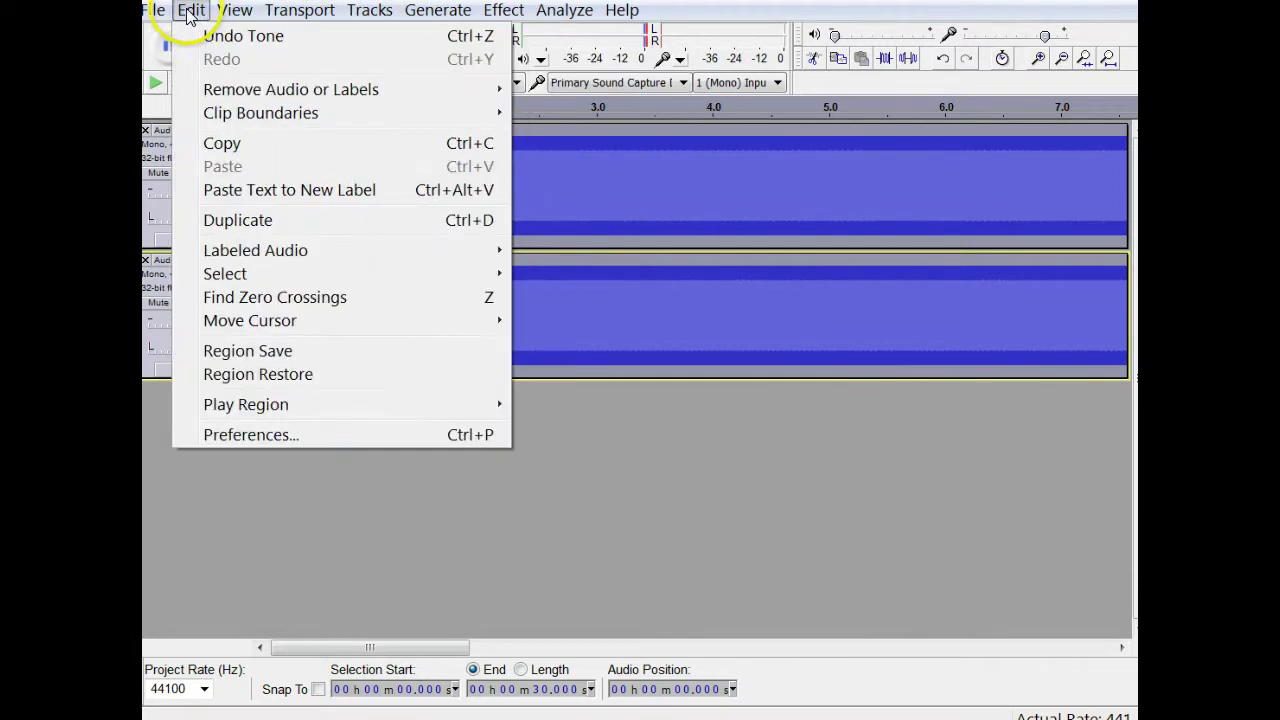
pyautogui.moveTo(365, 12)
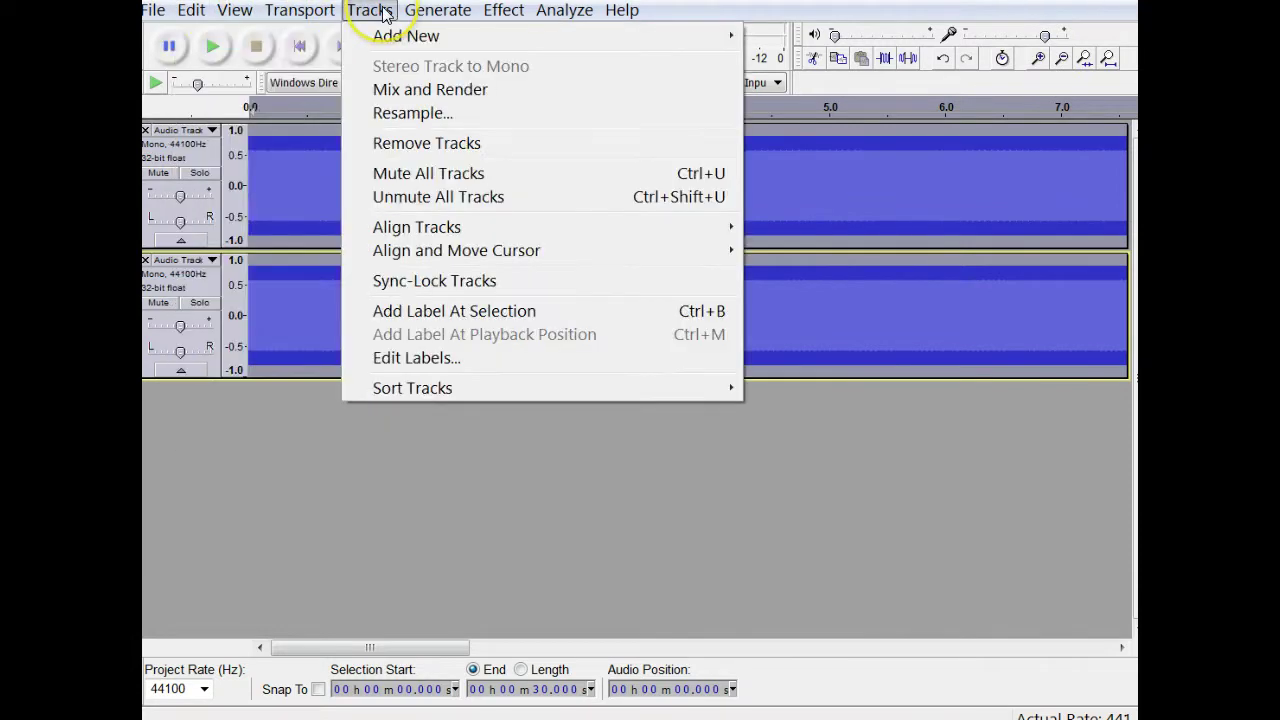
pyautogui.click(432, 90)
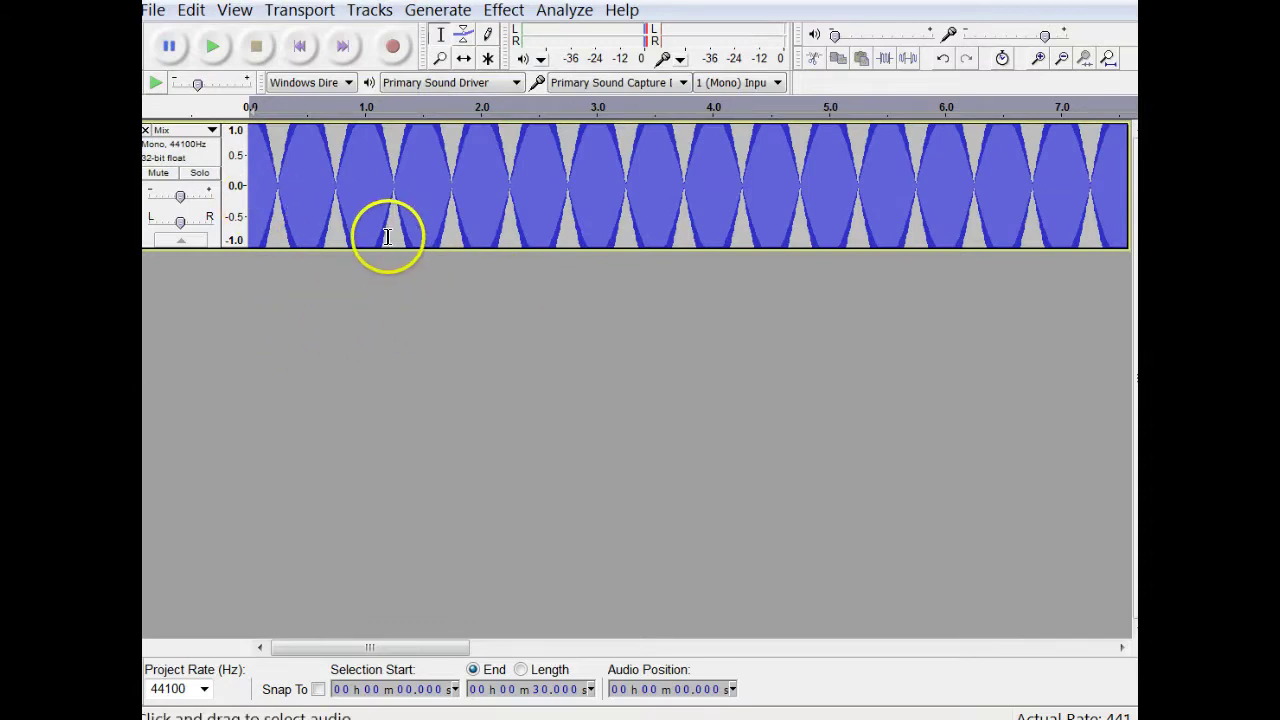
# Make the Mix track taller, then play and stop it to hear the beats
pyautogui.moveTo(430, 250); pyautogui.dragTo(457, 361)
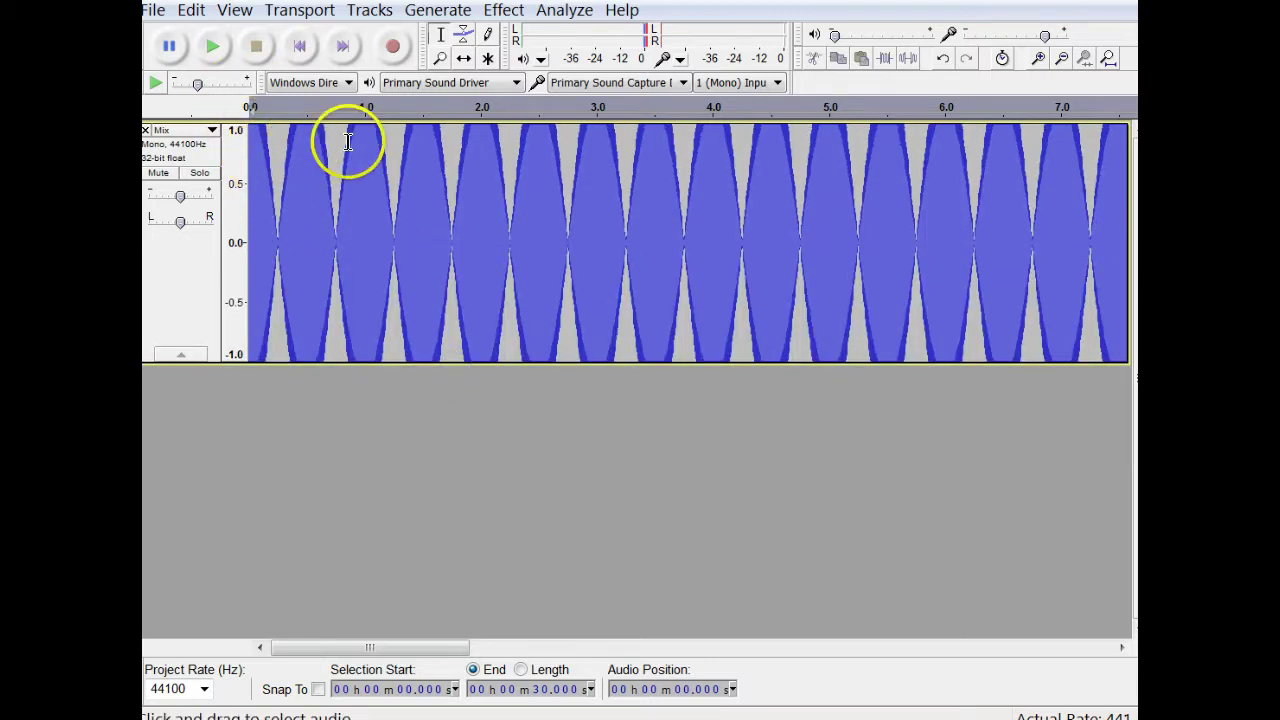
pyautogui.click(212, 47)
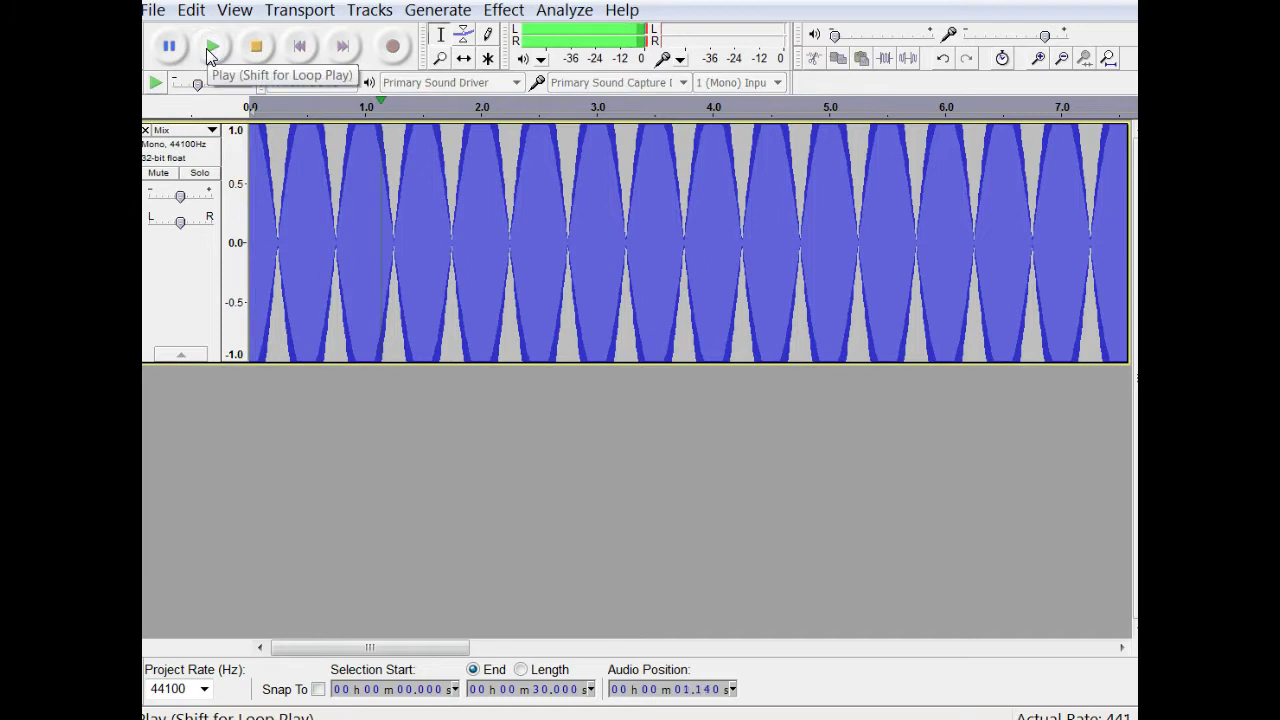
pyautogui.click(257, 47)
# Zoom in and enlarge the Mix track to show cycles fading through the beat null near 0.75 s
pyautogui.scroll(4, 334, 218)
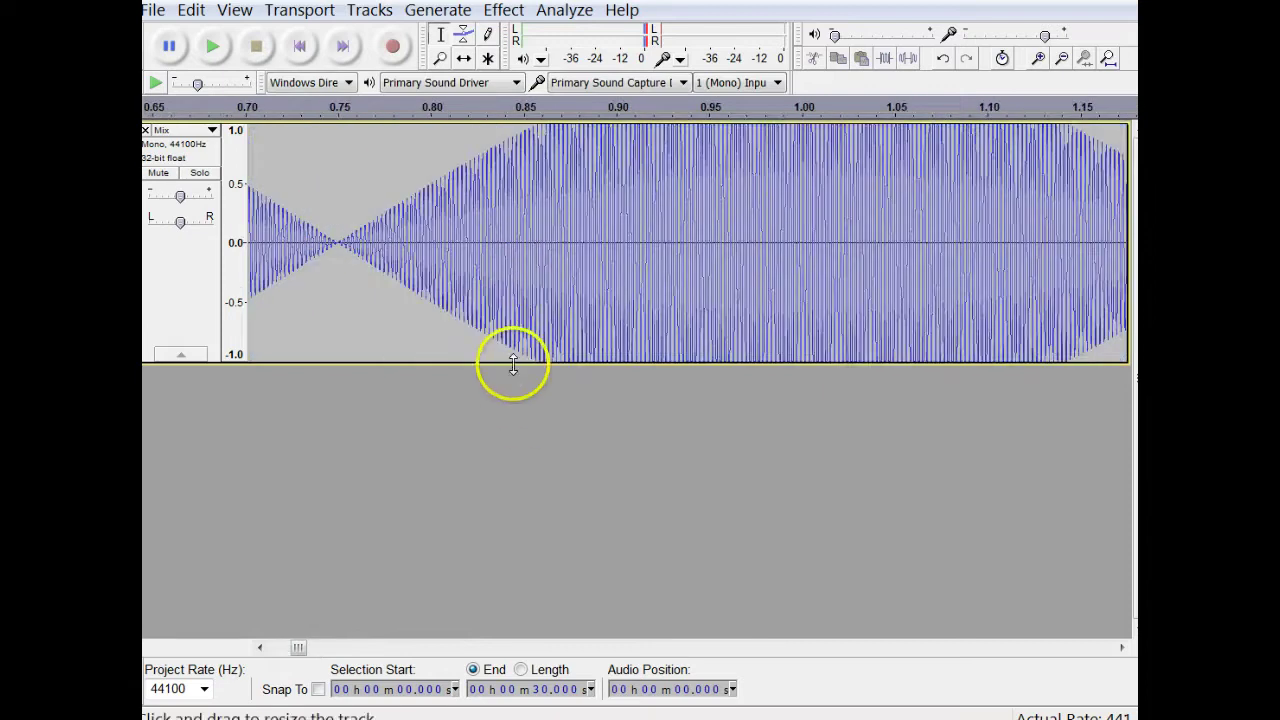
pyautogui.moveTo(513, 364); pyautogui.dragTo(520, 507)
pyautogui.scroll(1, 498, 378)
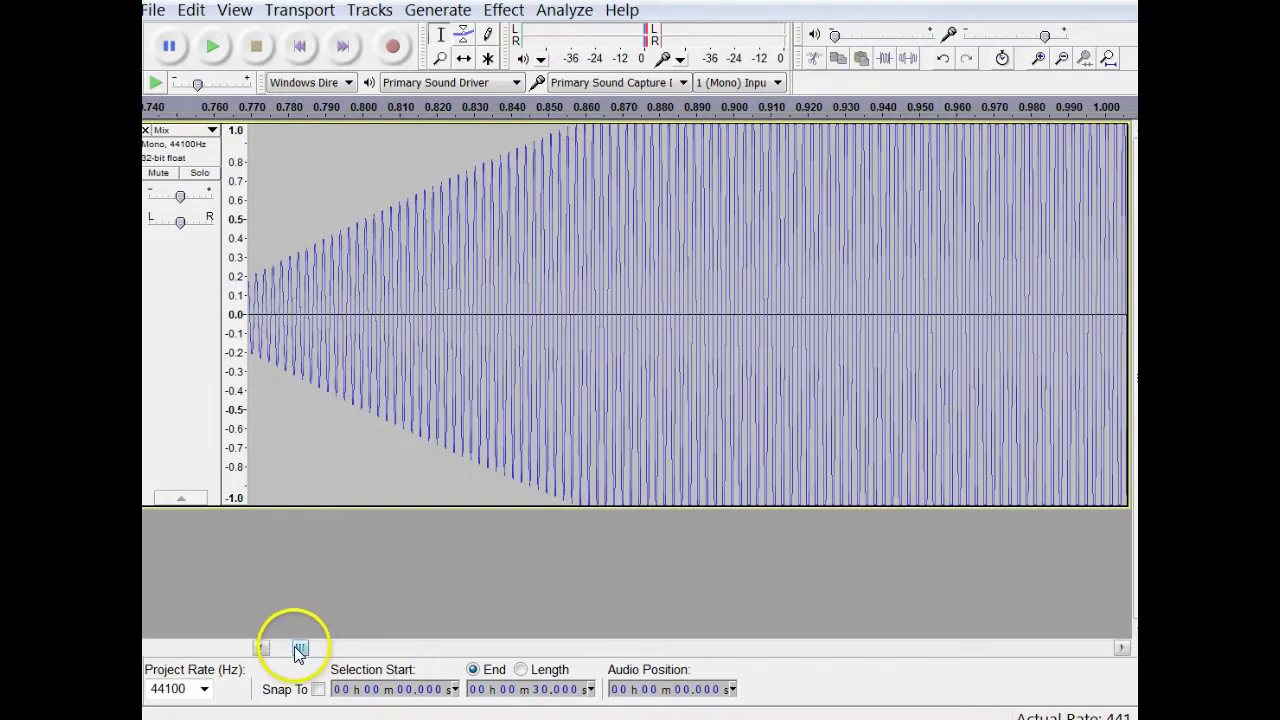
pyautogui.click(264, 648)
pyautogui.moveTo(265, 649); pyautogui.dragTo(263, 651)
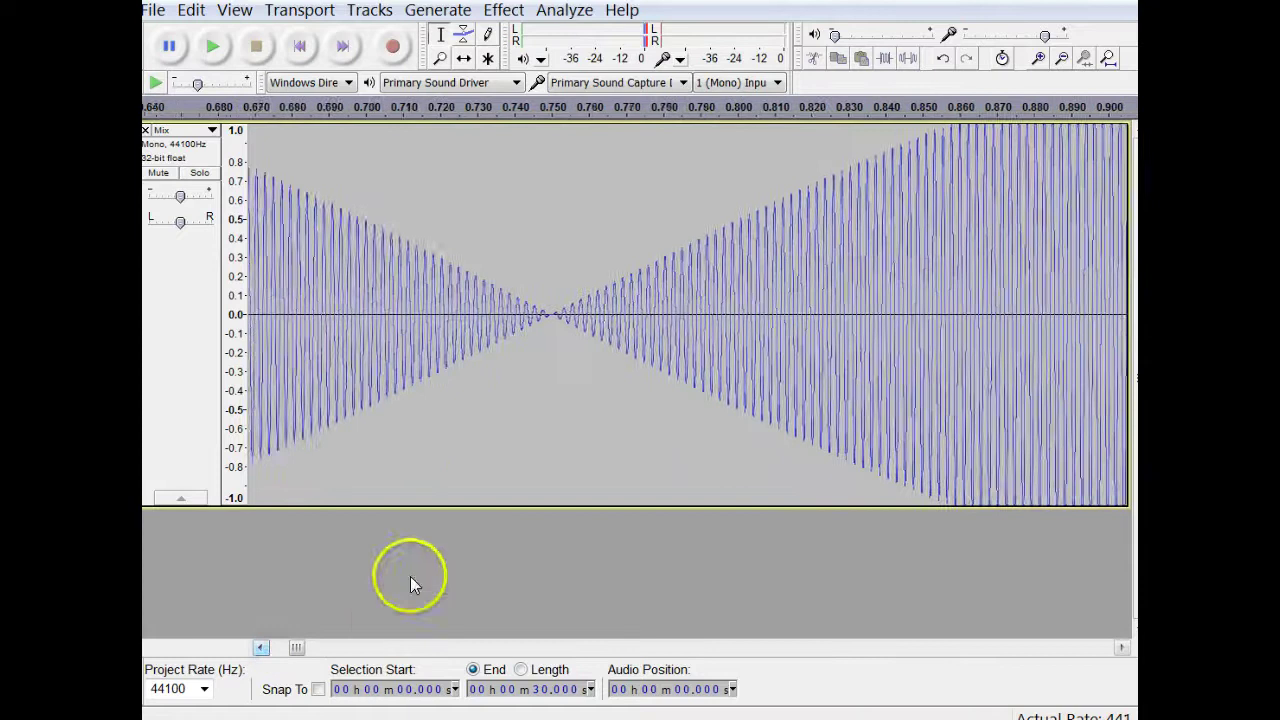
pyautogui.scroll(2, 463, 486)
pyautogui.scroll(-2, 466, 457)
pyautogui.scroll(1, 463, 467)
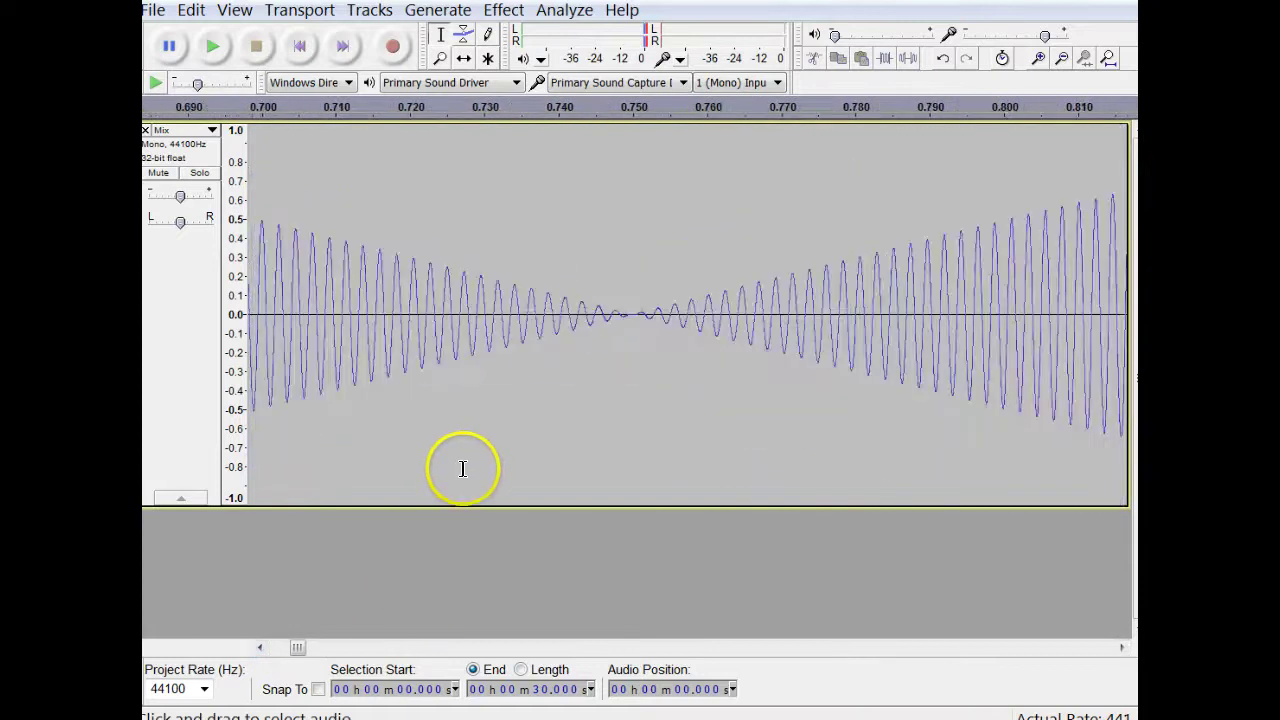
pyautogui.scroll(-1, 462, 469)
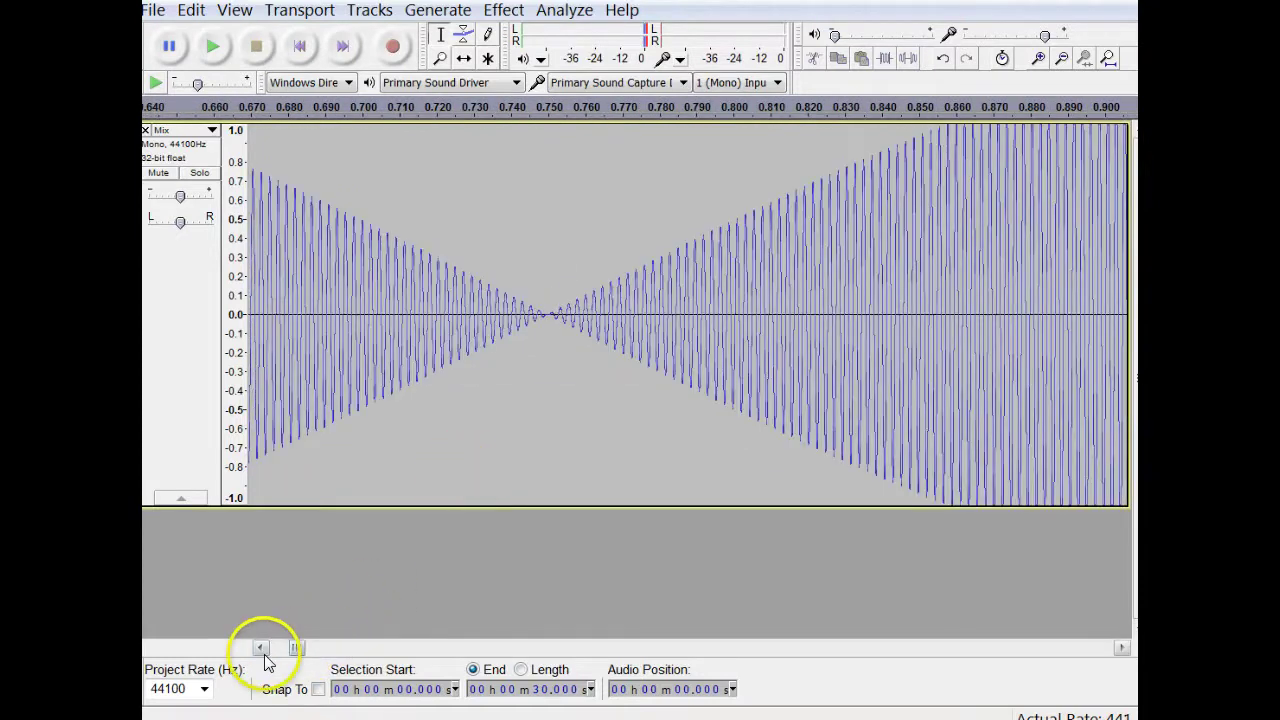
pyautogui.moveTo(261, 649); pyautogui.dragTo(264, 658)
pyautogui.moveTo(1120, 651); pyautogui.dragTo(1121, 652)
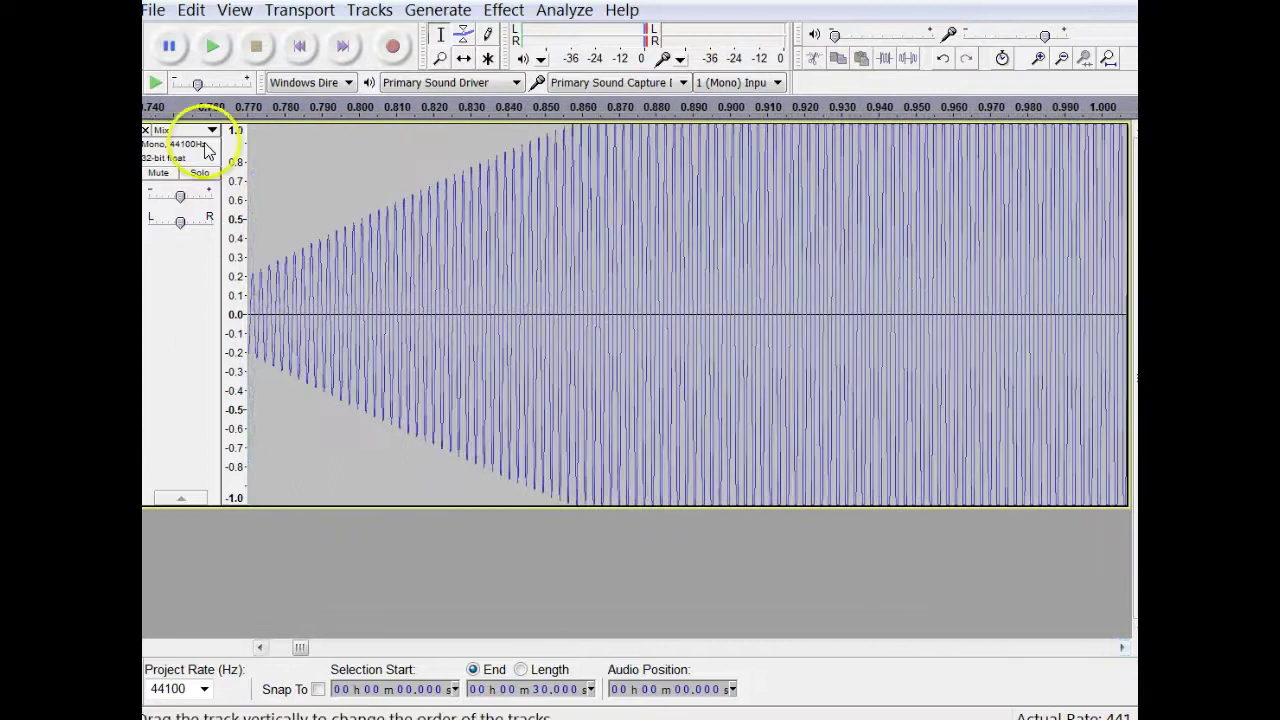
# Play the mix again, stop it, and zoom out to show the full 30-second waveform
pyautogui.click(213, 46)
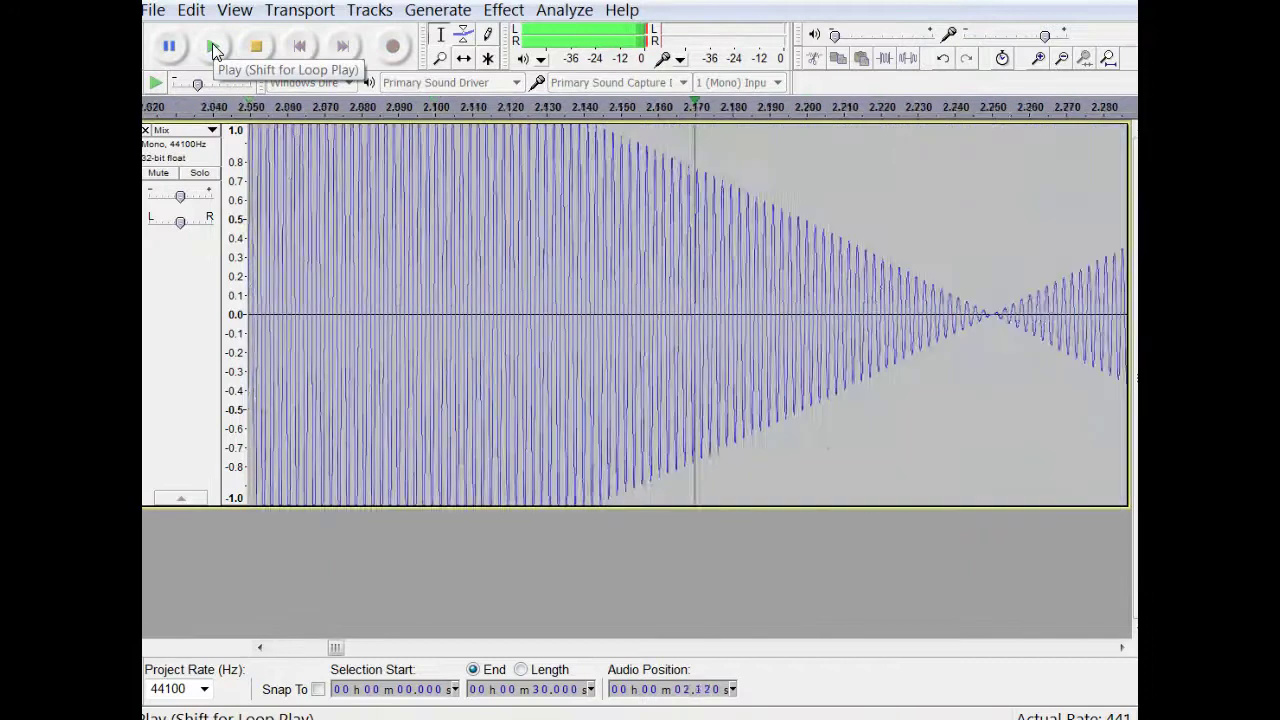
pyautogui.click(255, 47)
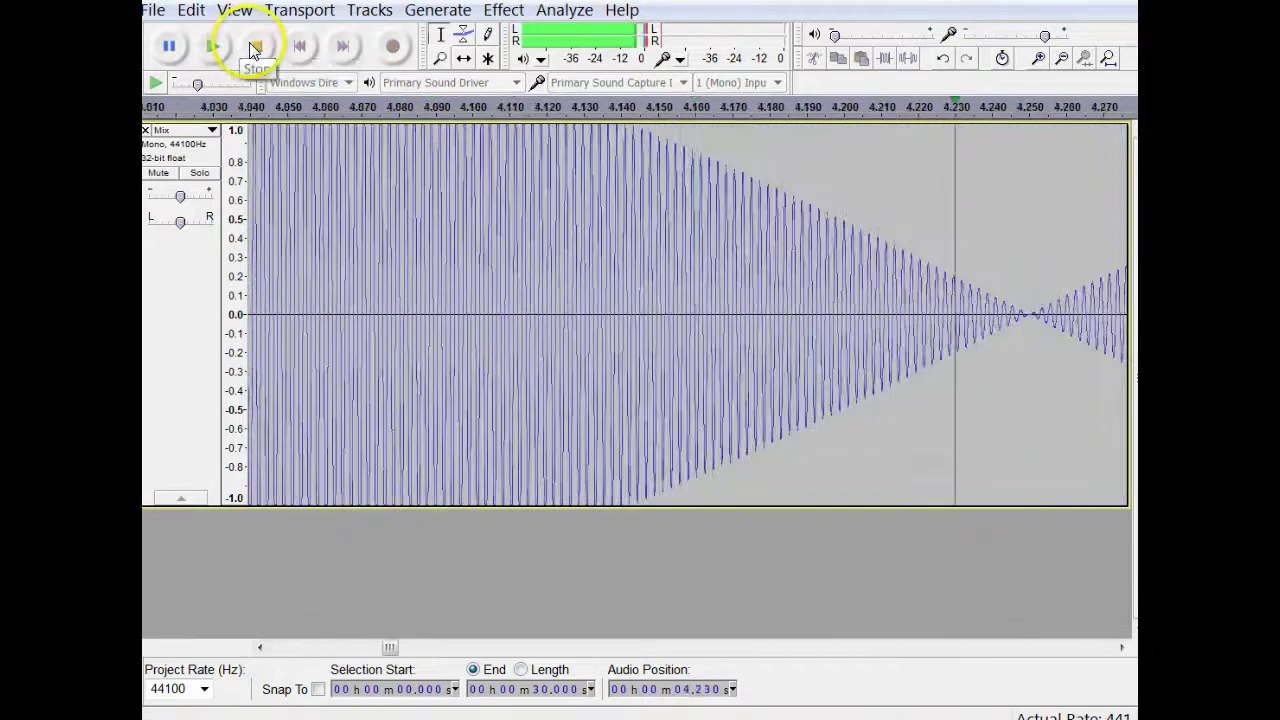
pyautogui.click(491, 314)
pyautogui.scroll(-5, 491, 314)
pyautogui.scroll(-4, 491, 313)
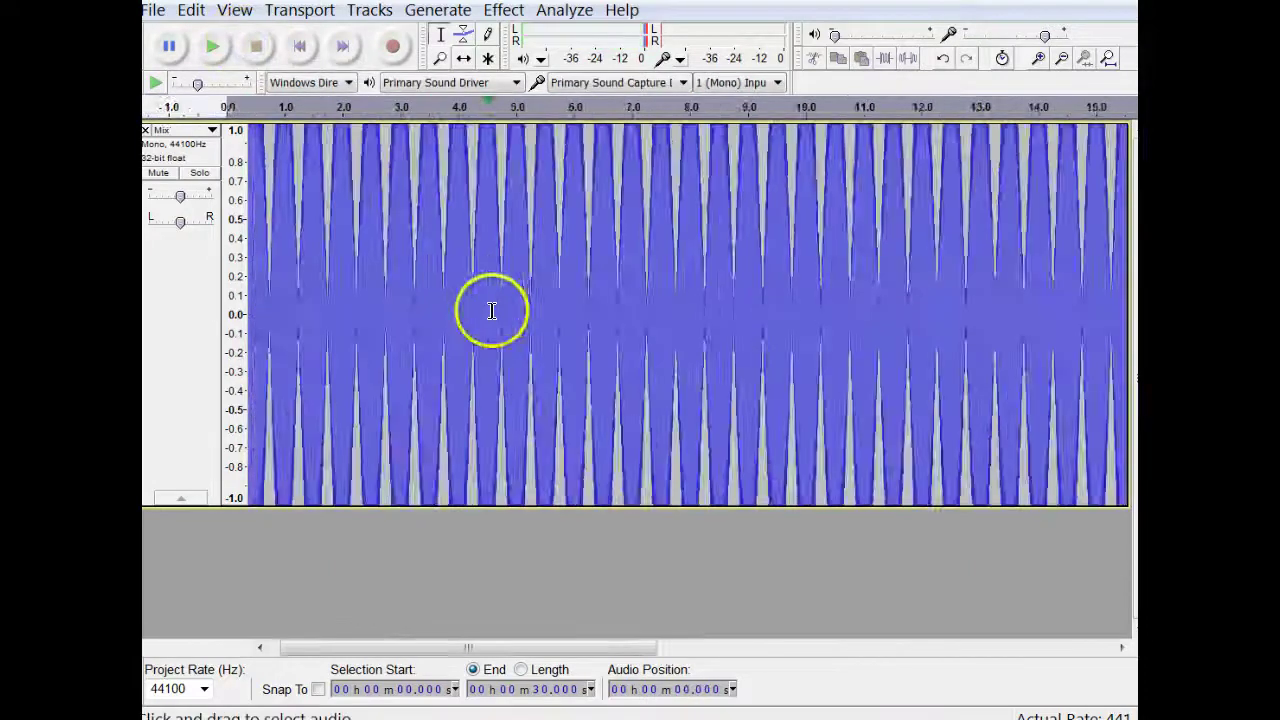